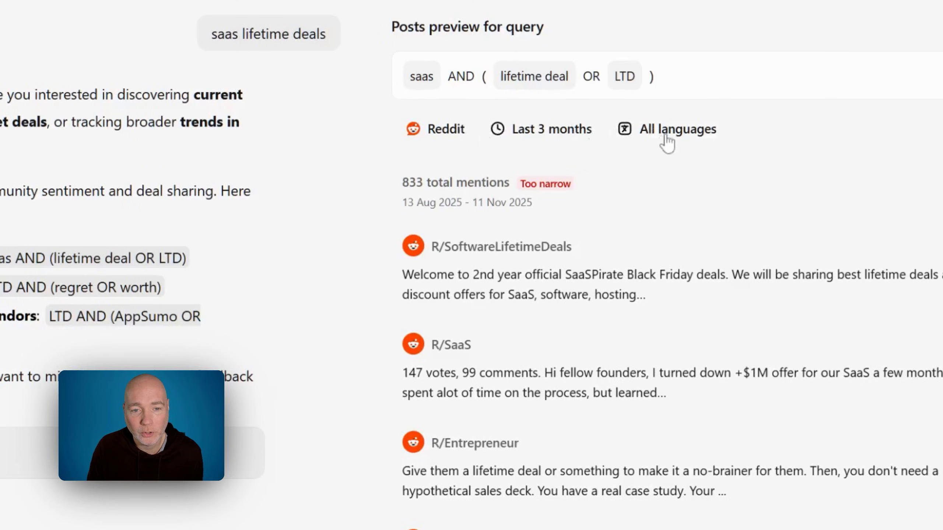
- Set the query preview's language filter to English, narrowing it to 948 mentions
left_click(602, 127)
scroll(682, 236, "down", 7)
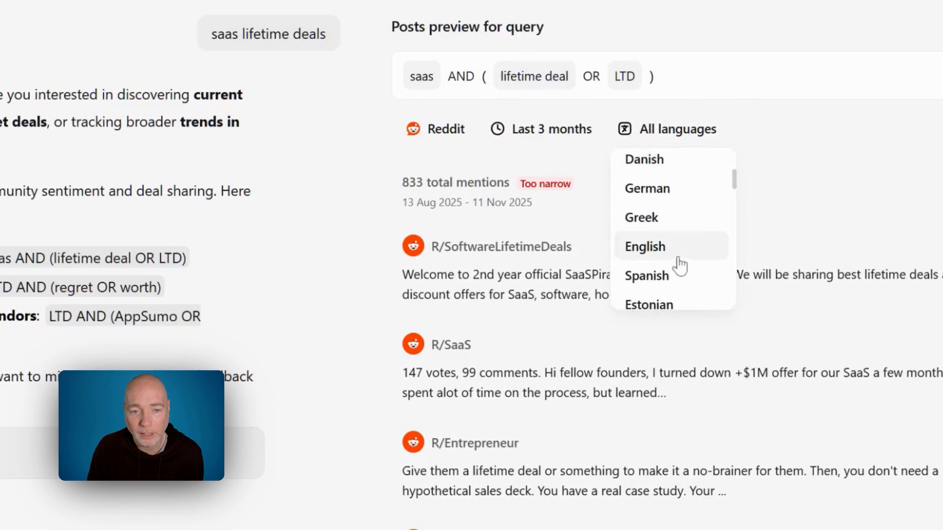
left_click(666, 158)
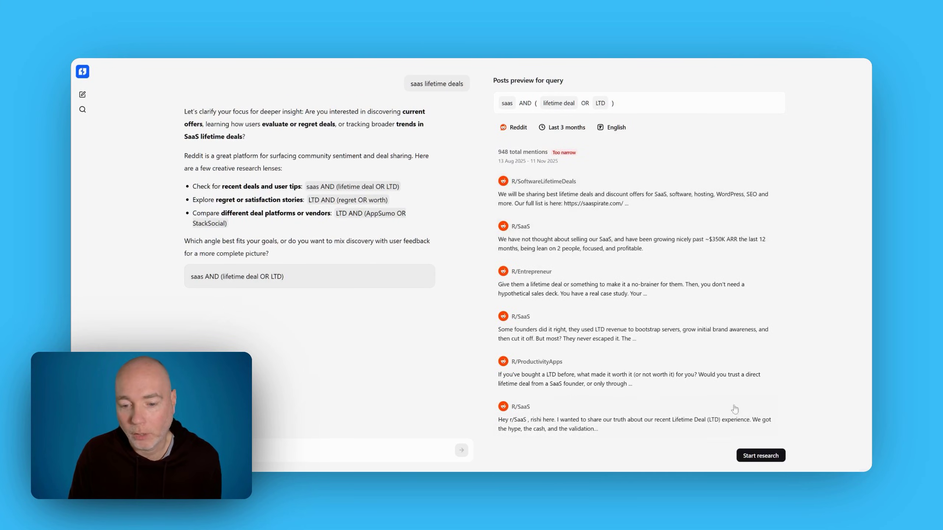
- Start the Reddit research, then launch a new YouTube research for 'saas lifetime deals'
left_click(760, 455)
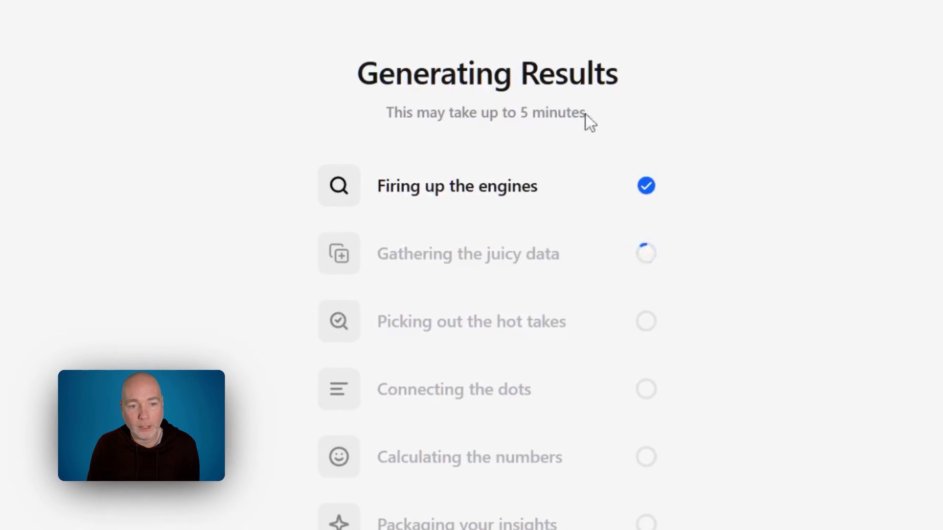
left_click(524, 387)
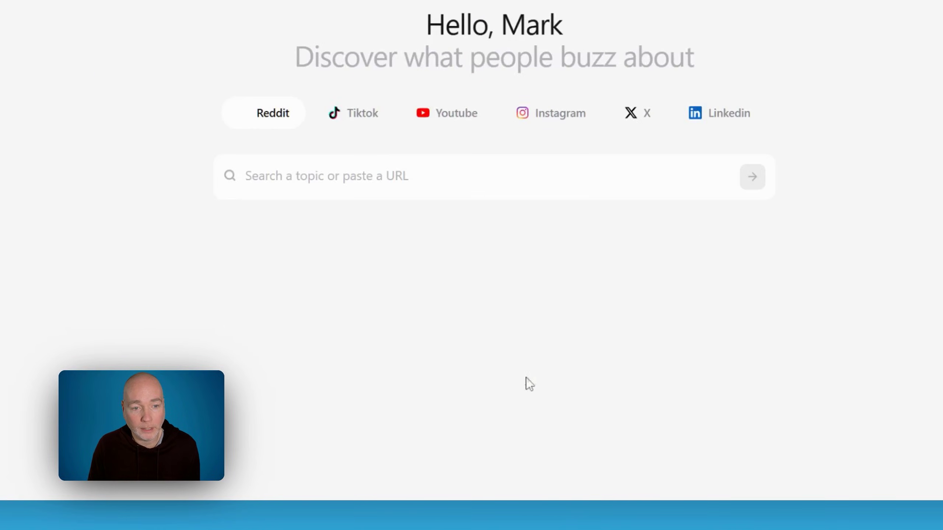
left_click(464, 119)
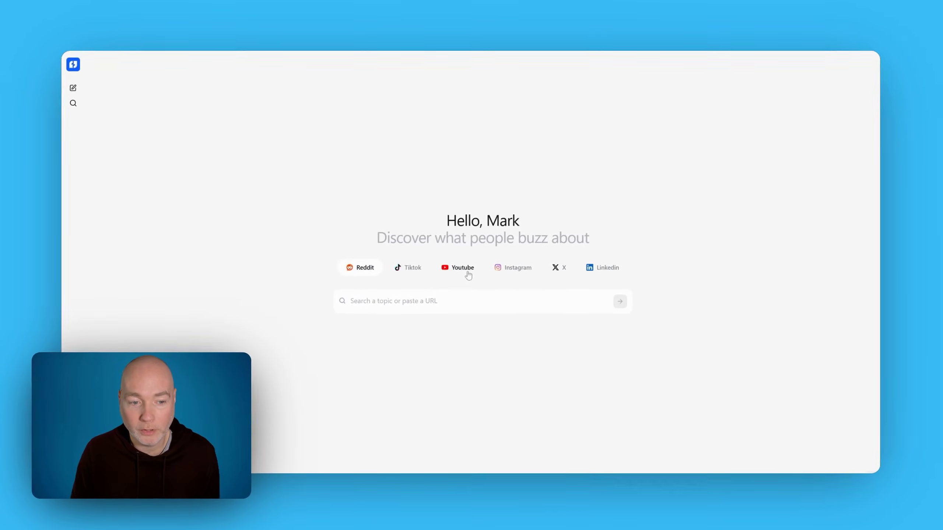
type("saas")
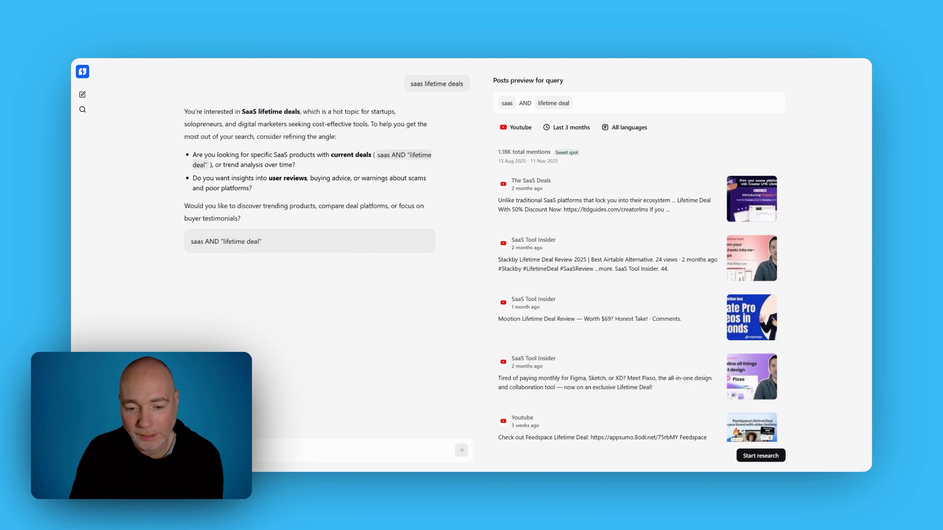
left_click(761, 456)
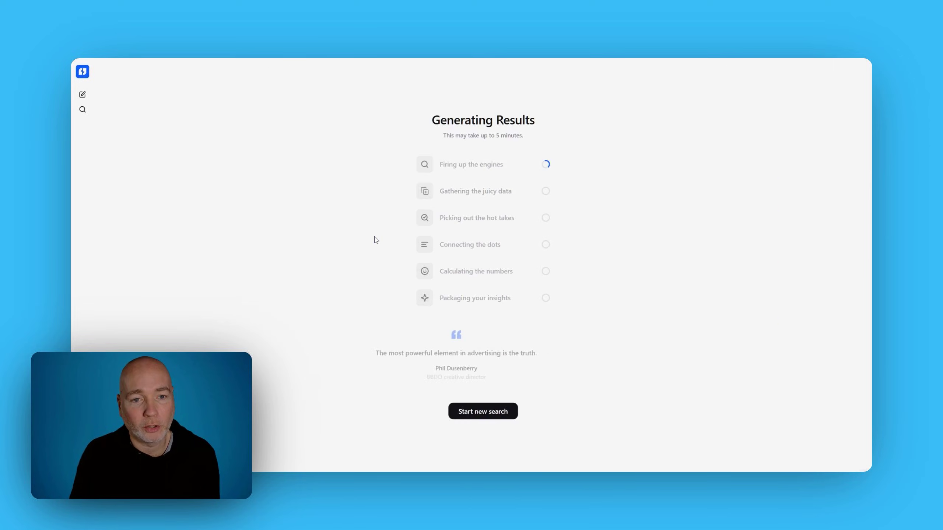
- Open the [example] Tesla AND Elon Musk report and expand the Robotics and humanoid products topic row
mouse_move(124, 158)
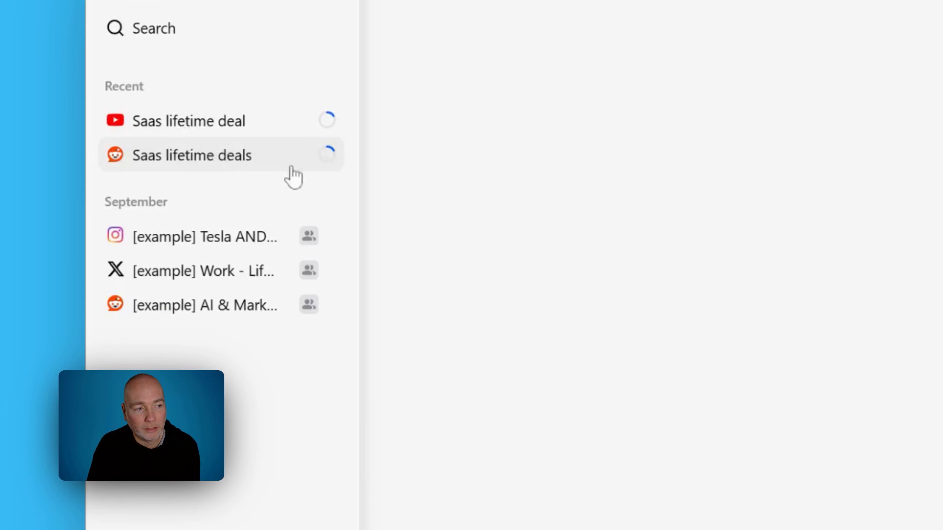
mouse_move(117, 77)
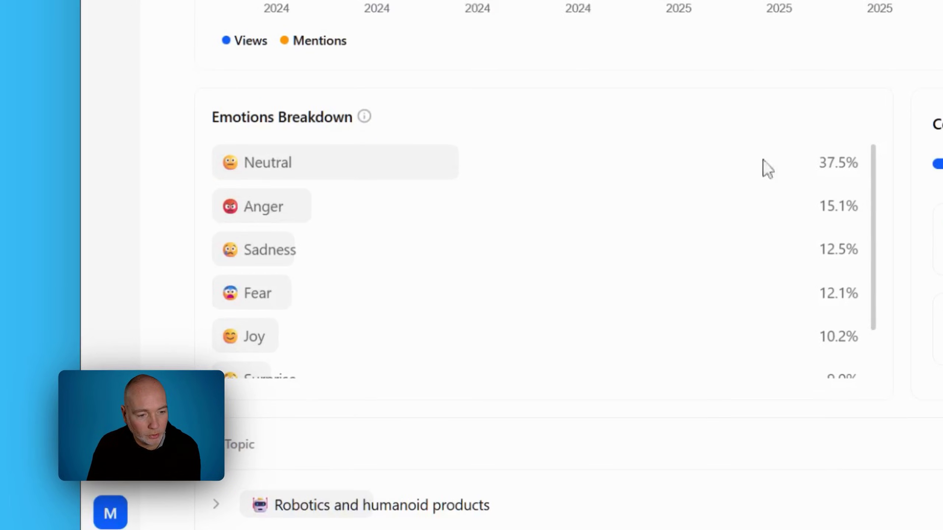
mouse_move(833, 207)
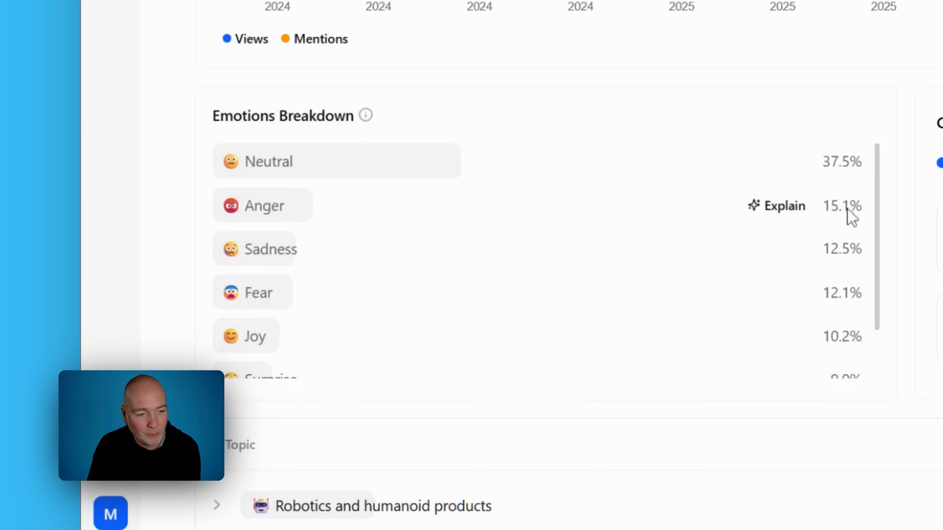
scroll(713, 213, "down", 3)
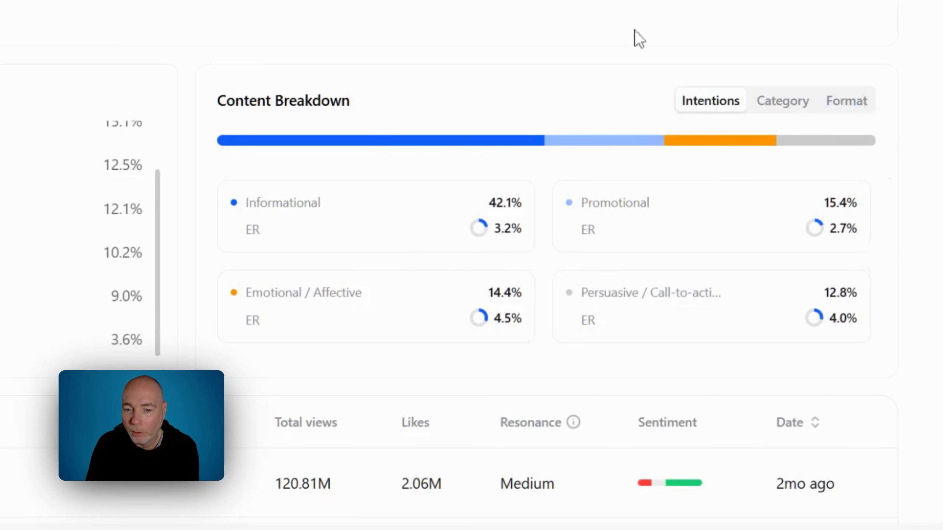
scroll(604, 88, "down", 5)
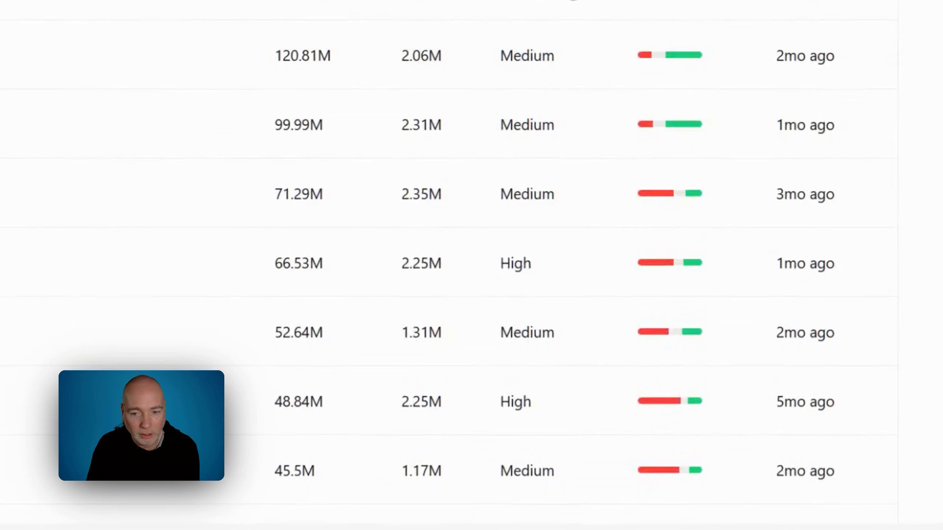
scroll(555, 271, "down", 3)
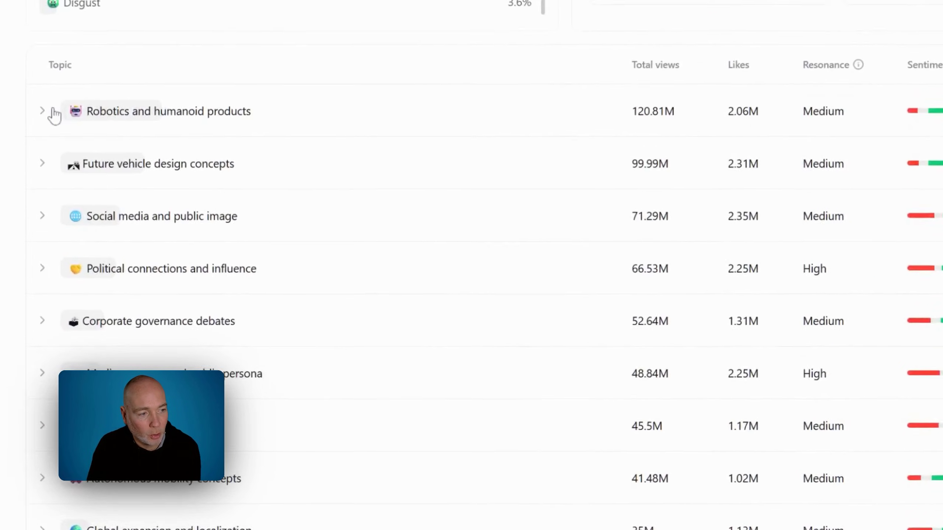
left_click(54, 115)
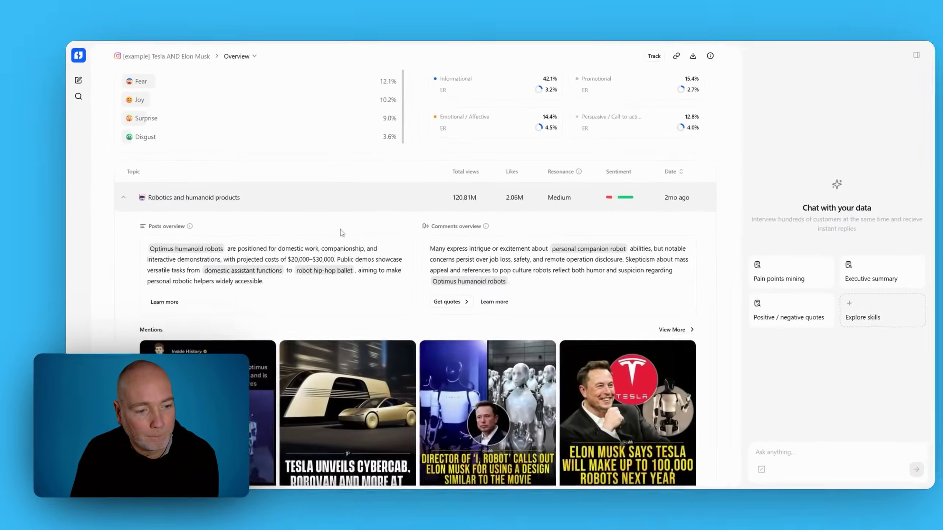
- Expand the Future vehicle design concepts and Social media and public image topic rows
scroll(171, 282, "down", 3)
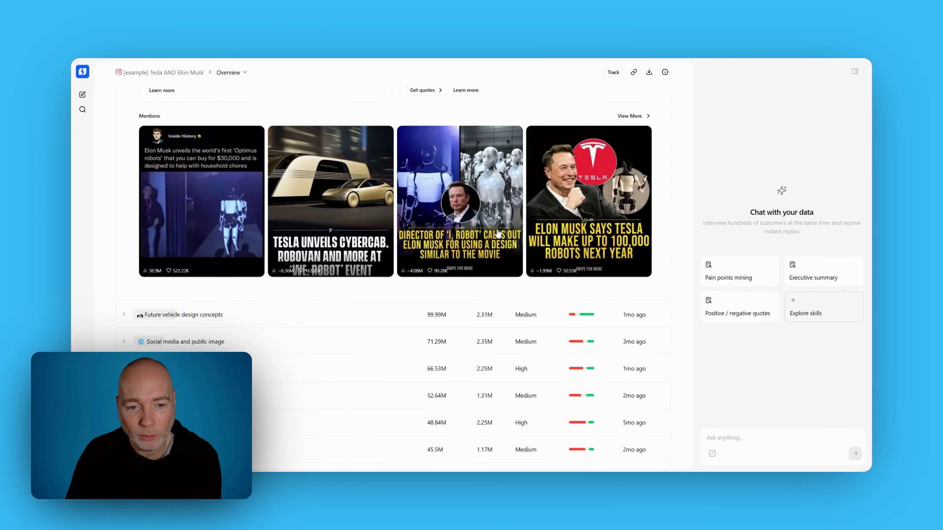
left_click(125, 315)
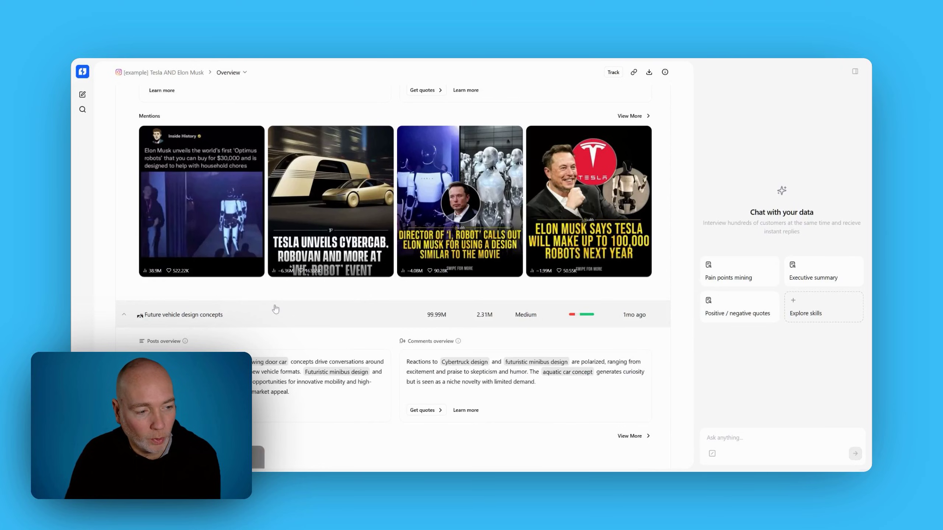
scroll(273, 238, "down", 6)
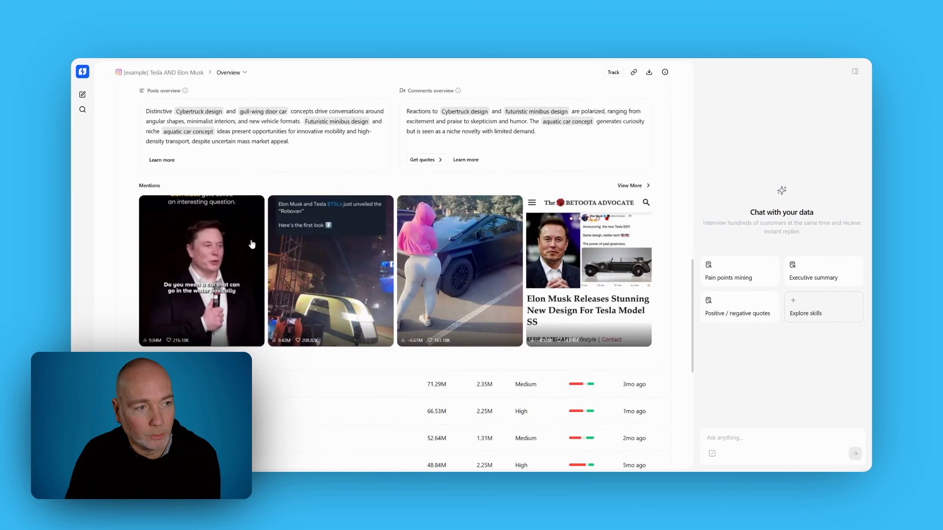
scroll(251, 244, "down", 3)
left_click(250, 260)
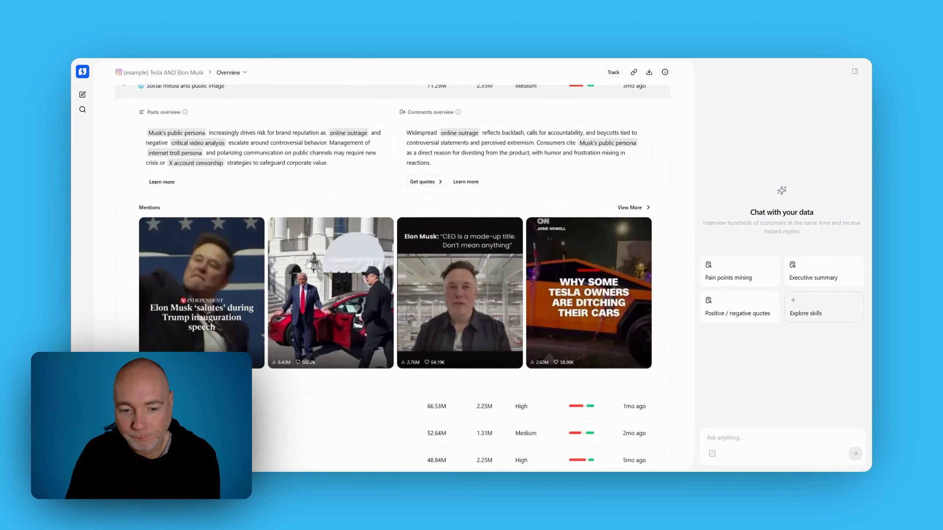
- Run Pain points mining on the example report
scroll(542, 290, "up", 15)
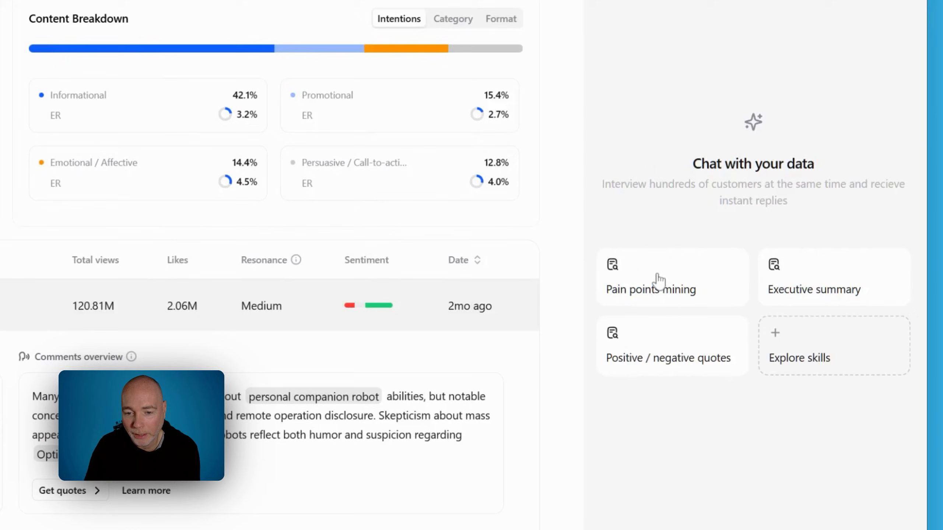
left_click(702, 277)
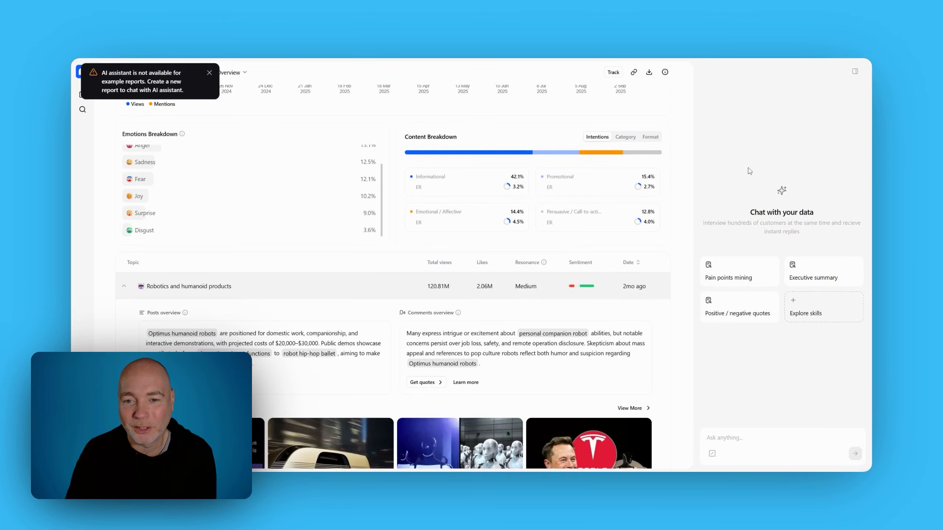
scroll(538, 189, "up", 5)
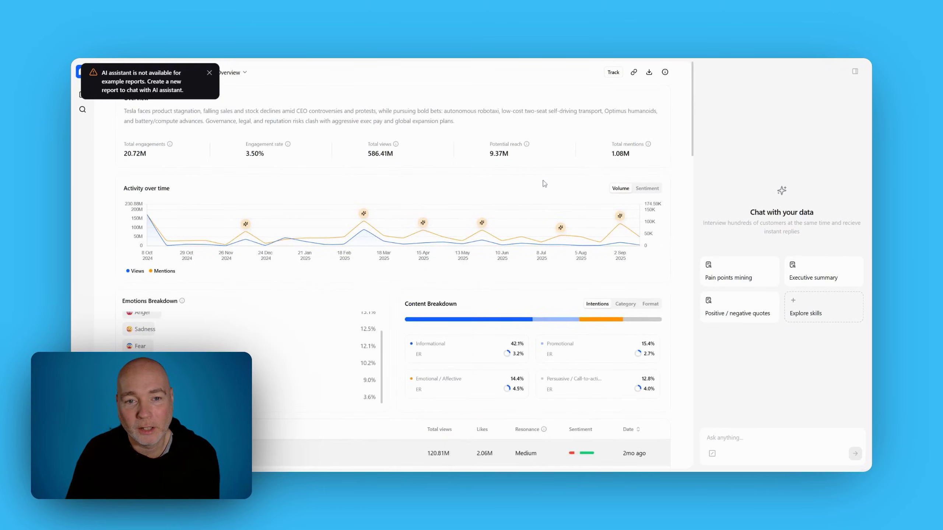
- Open the finished Saas lifetime deals report from Recent and dismiss the processing-finished notification
mouse_move(78, 103)
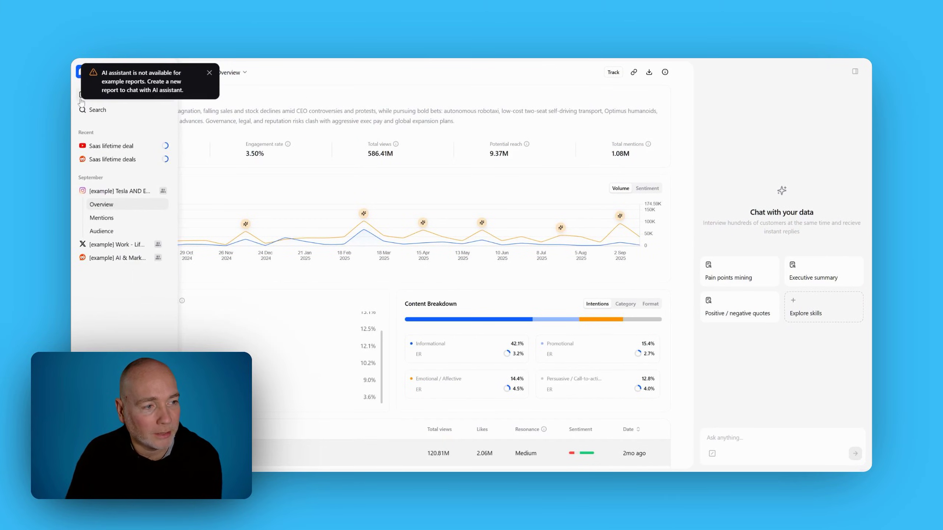
left_click(119, 158)
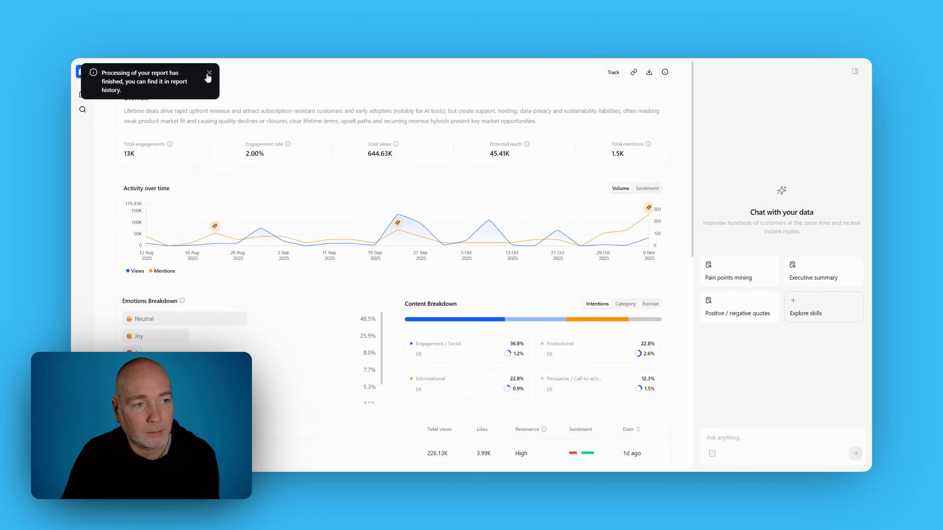
left_click(209, 73)
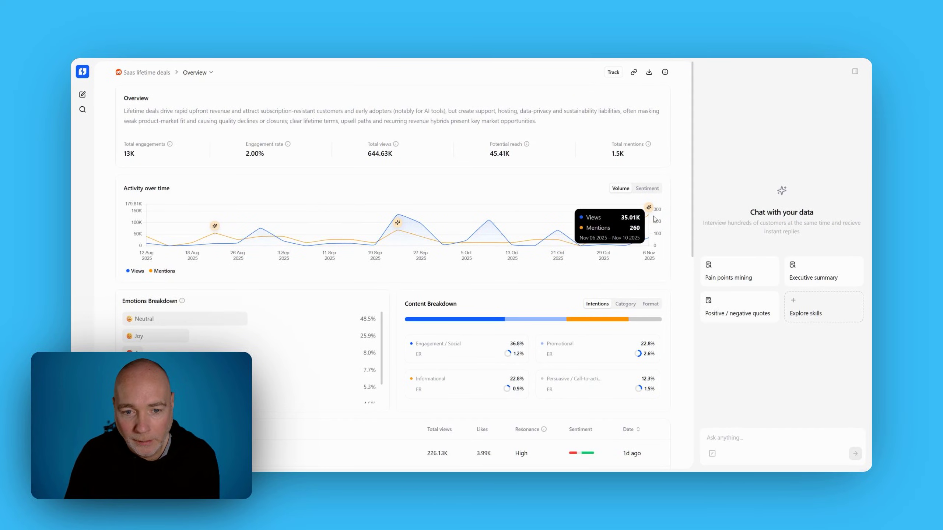
- Request Pain points mining from the report's chat assistant
scroll(512, 226, "down", 2)
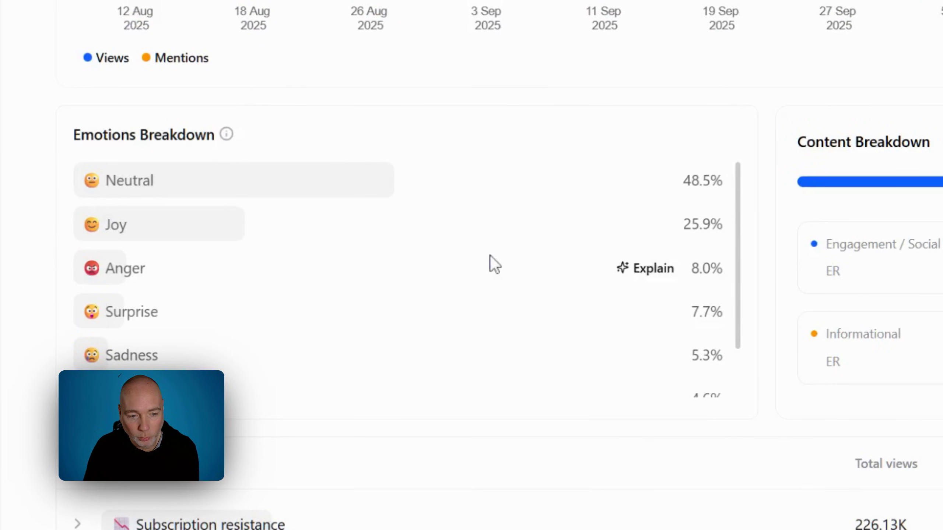
scroll(404, 293, "down", 2)
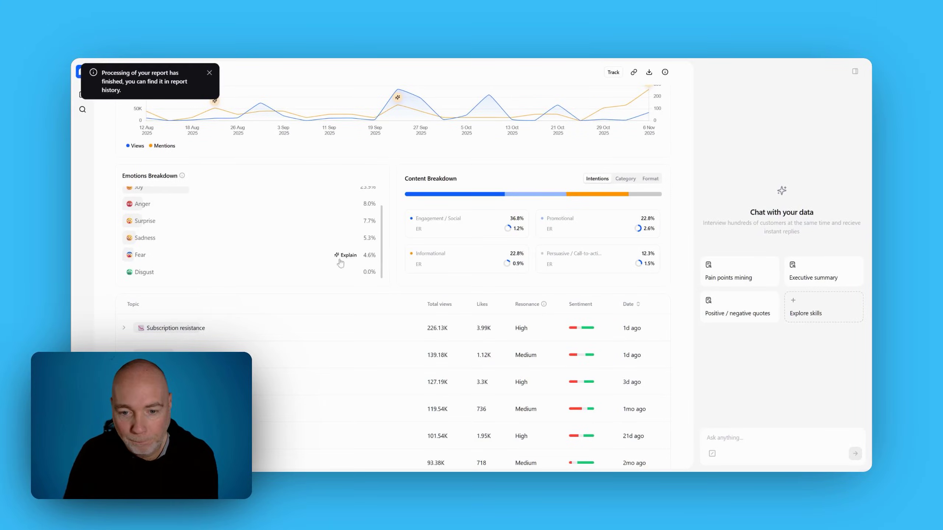
scroll(337, 253, "up", 5)
left_click(654, 291)
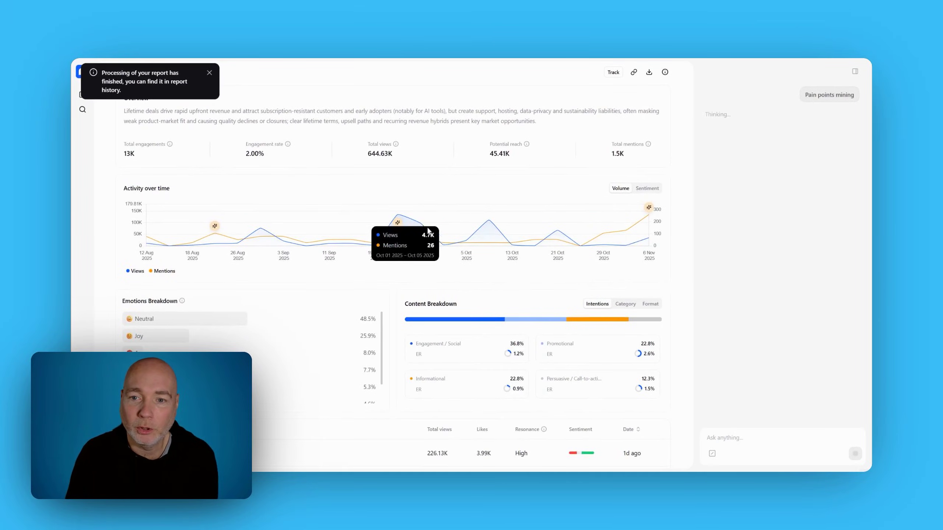
- Show sentiment over time on the activity chart and read through the grouped pain points results
left_click(647, 188)
mouse_move(176, 233)
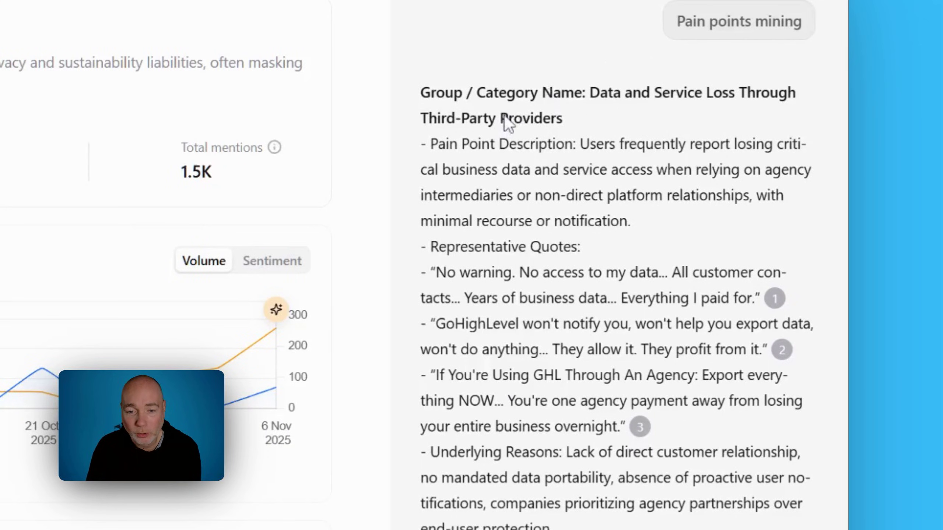
scroll(504, 122, "down", 10)
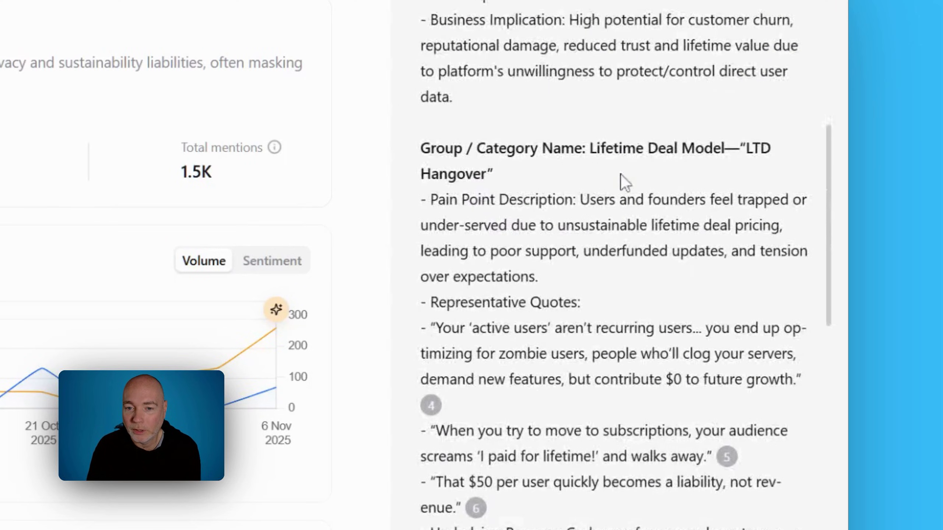
scroll(507, 254, "down", 15)
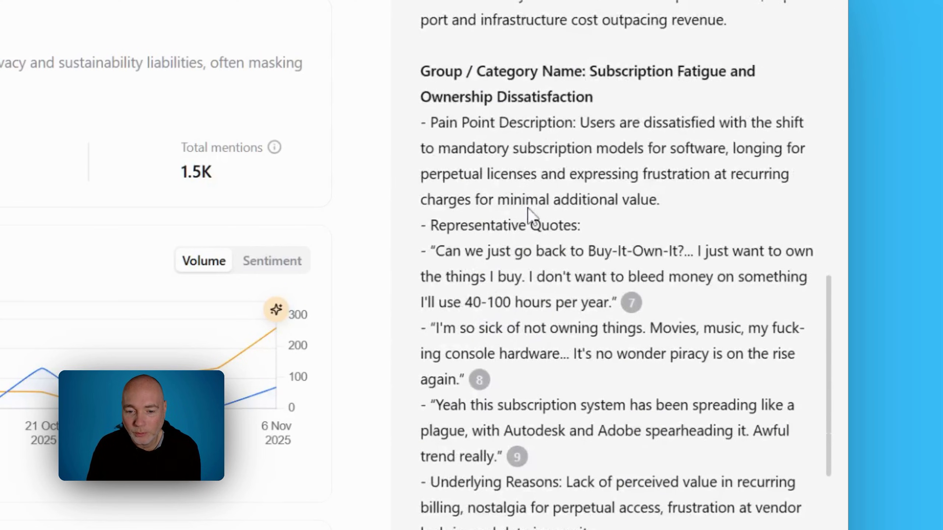
scroll(527, 208, "down", 12)
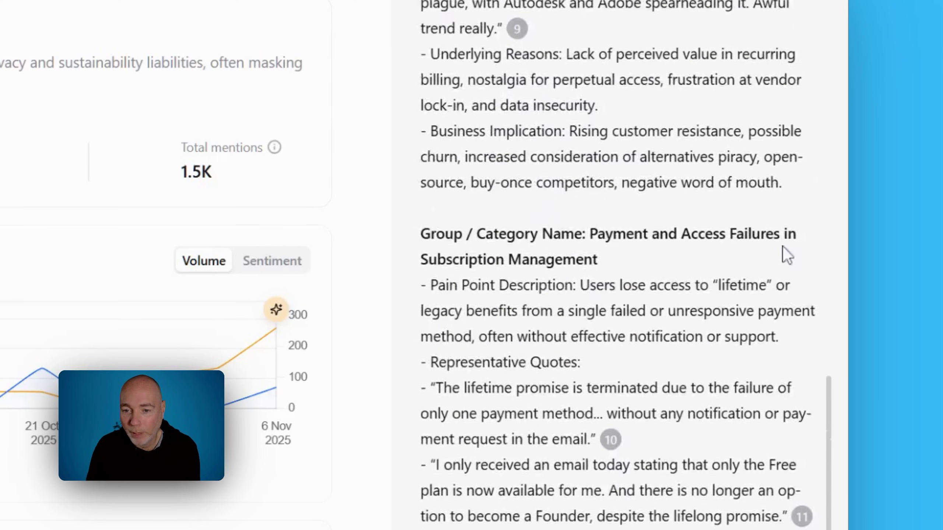
scroll(661, 285, "down", 9)
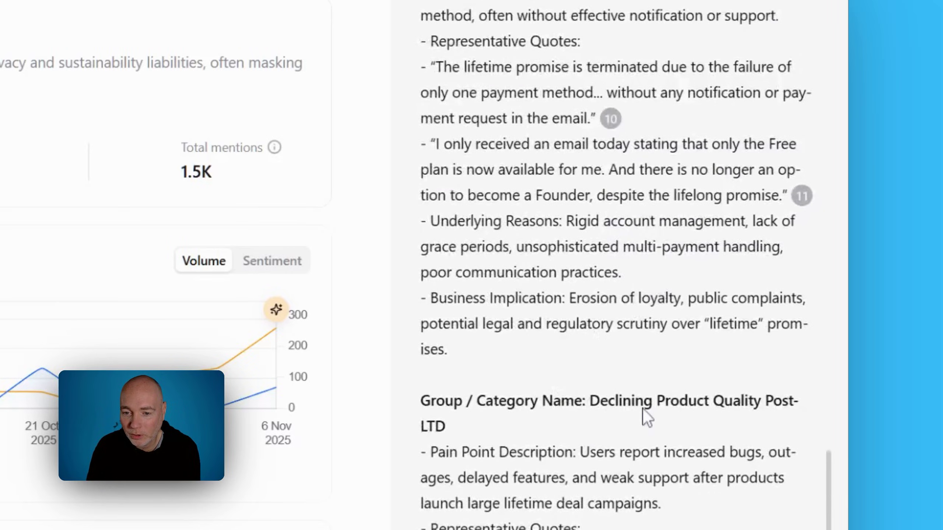
scroll(733, 437, "down", 6)
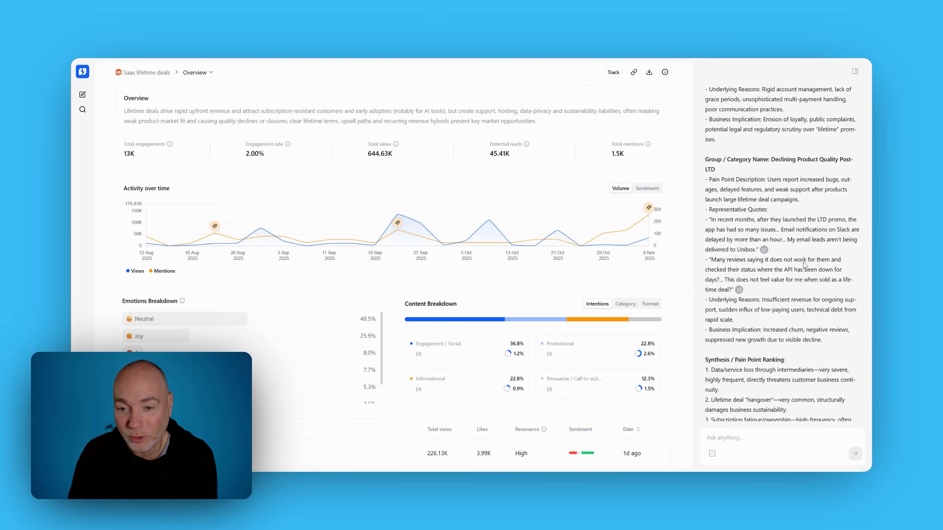
- Open the YouTube Saas lifetime deal report and toggle its chart to Sentiment, then back to Volume
mouse_move(83, 112)
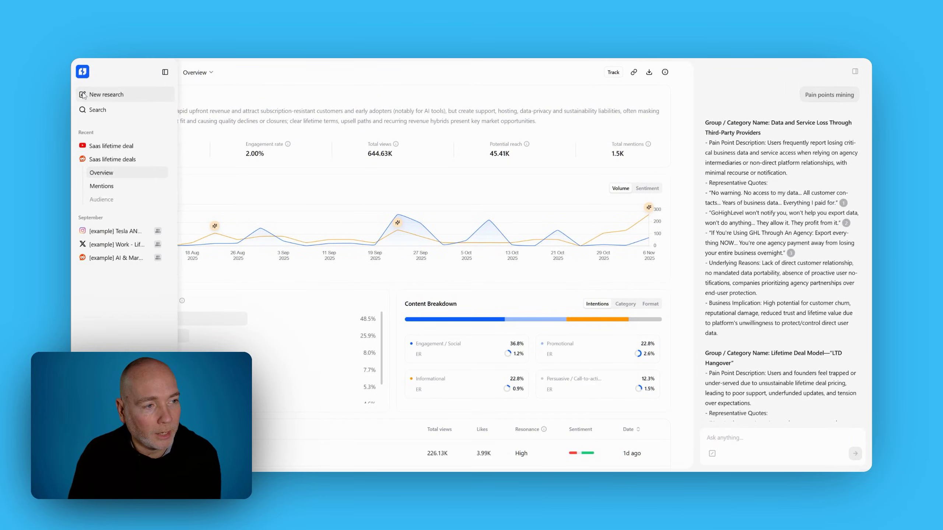
left_click(111, 146)
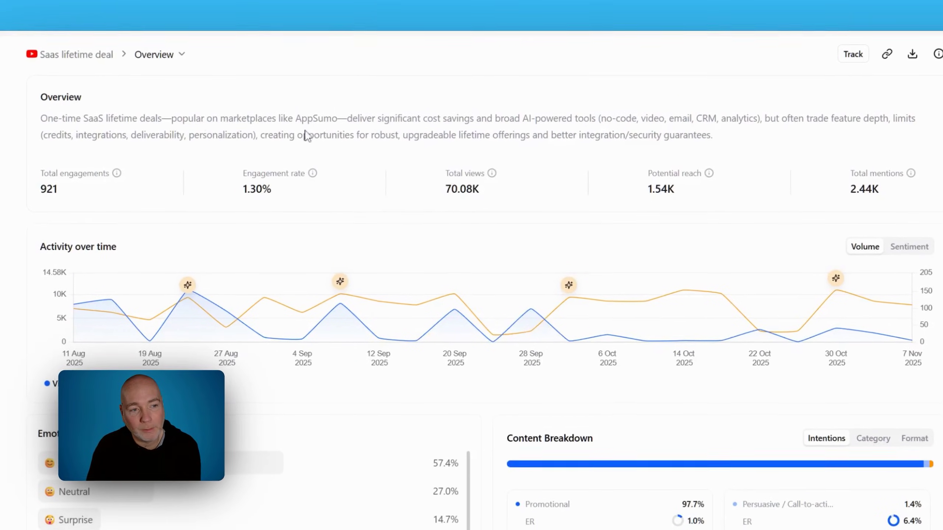
left_click(914, 256)
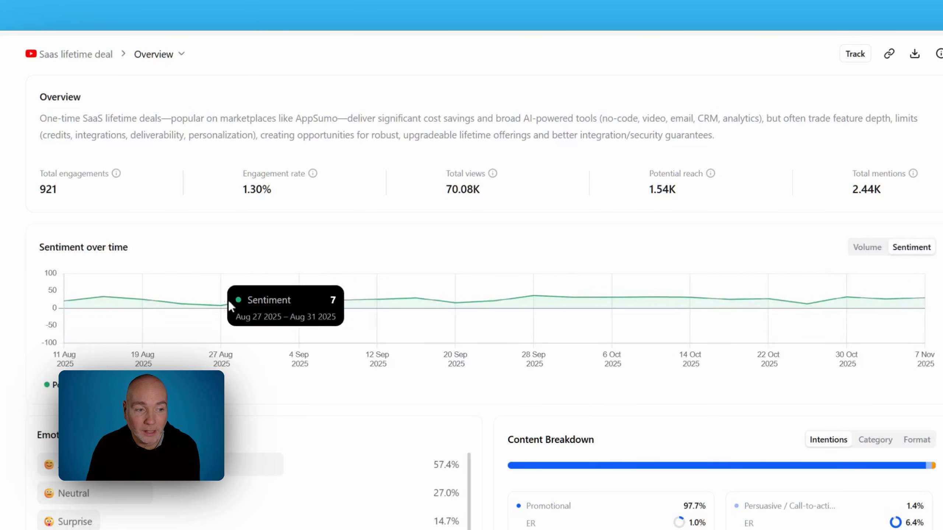
left_click(873, 248)
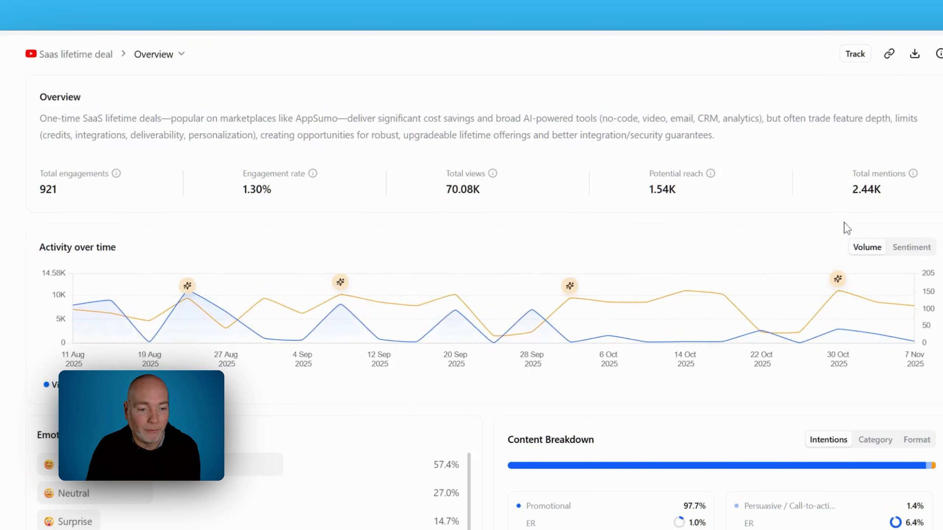
- Read the pain points mining reply saying there is too little context to cluster frustrations
scroll(483, 334, "down", 5)
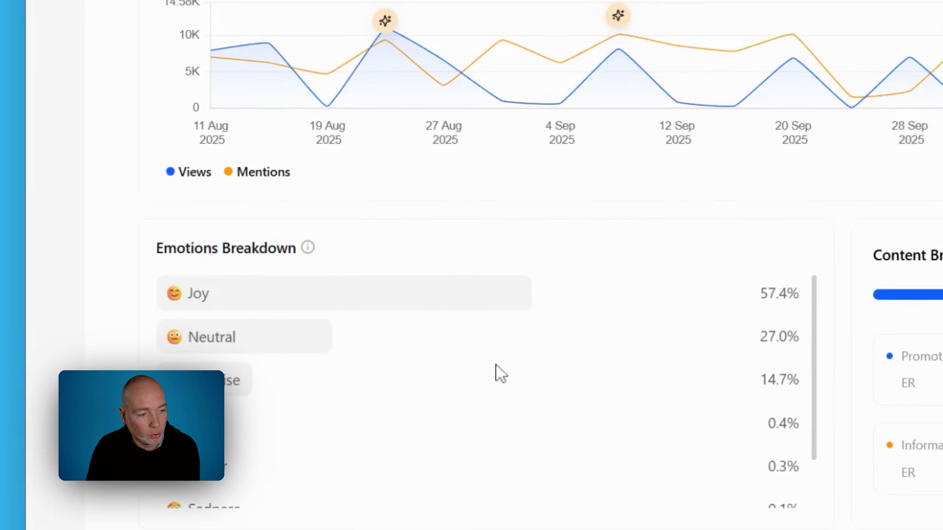
scroll(275, 494, "down", 2)
scroll(483, 265, "down", 3)
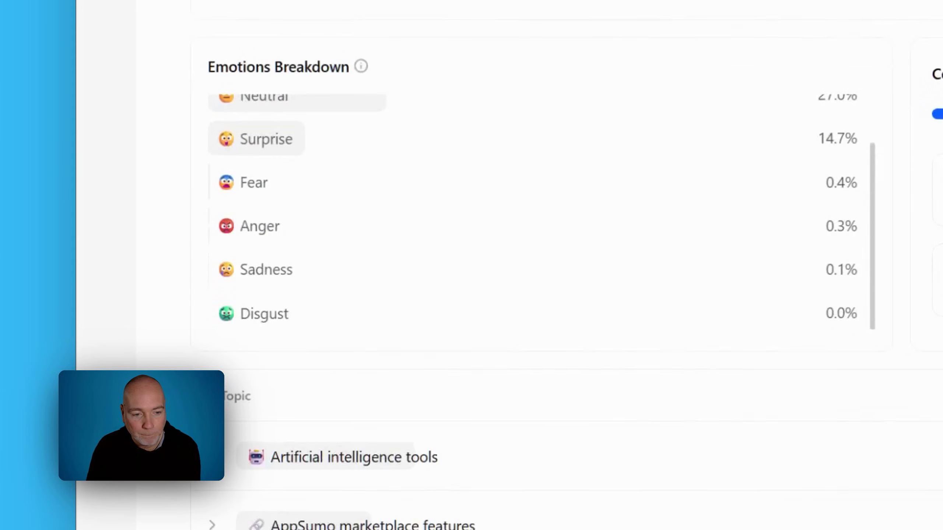
scroll(482, 260, "up", 3)
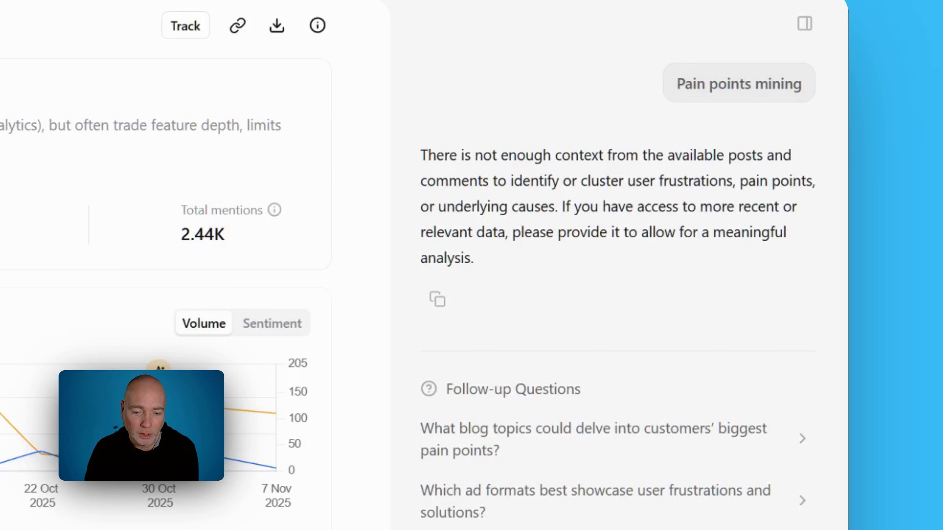
- Expand the Artificial intelligence tools and AppSumo marketplace features topic rows
scroll(491, 213, "down", 5)
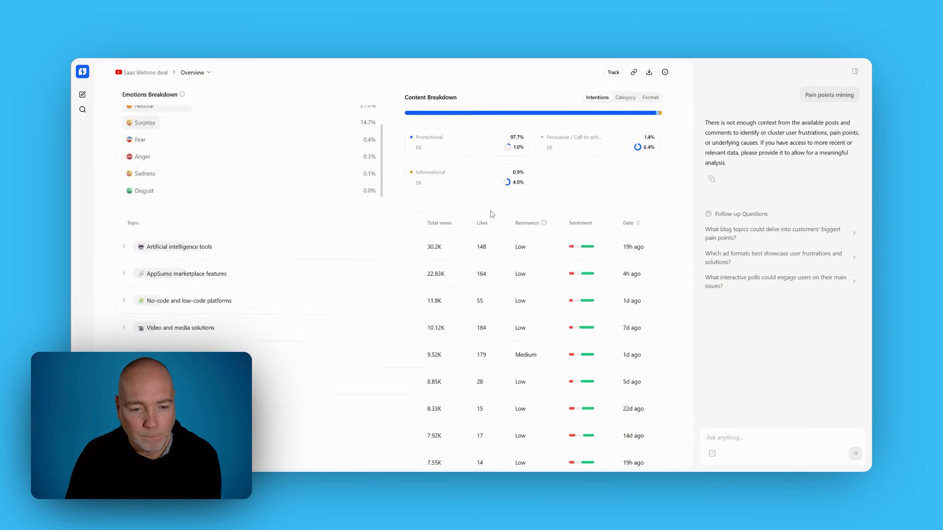
scroll(490, 214, "down", 1)
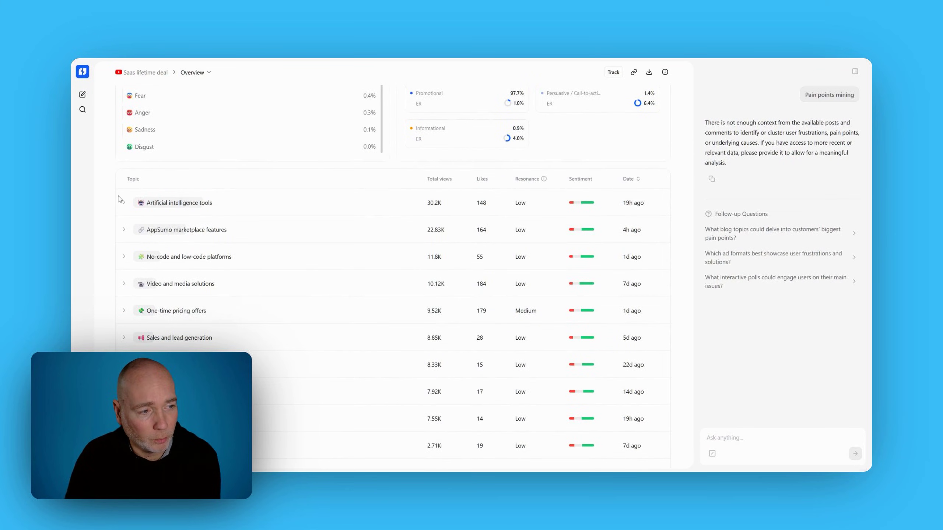
left_click(129, 207)
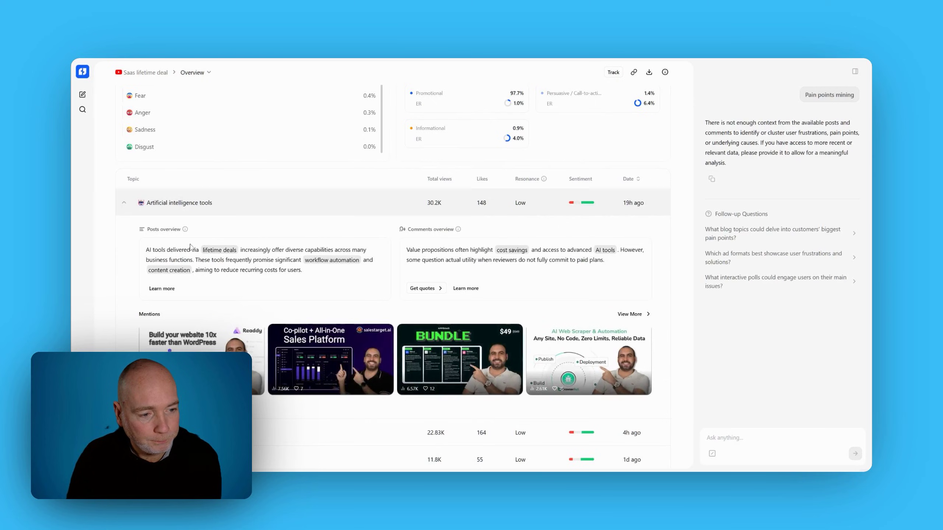
scroll(223, 286, "down", 1)
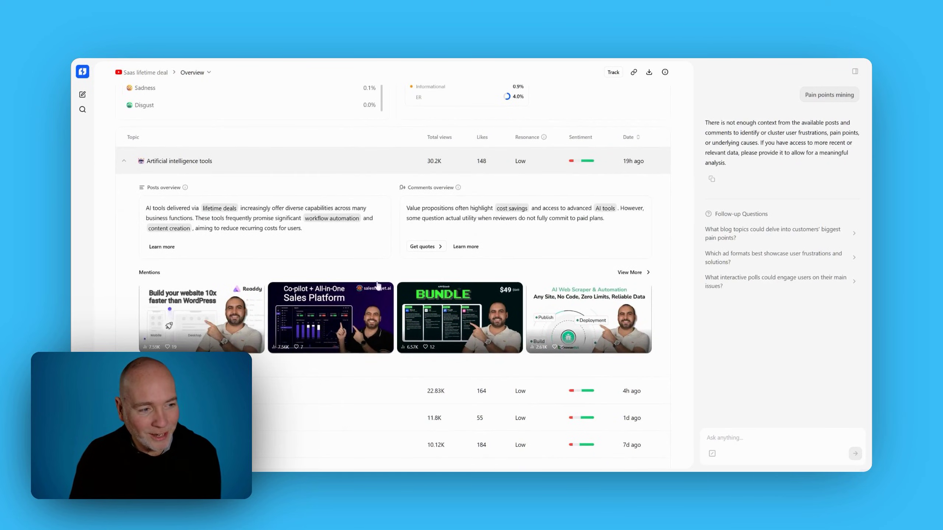
scroll(334, 237, "down", 3)
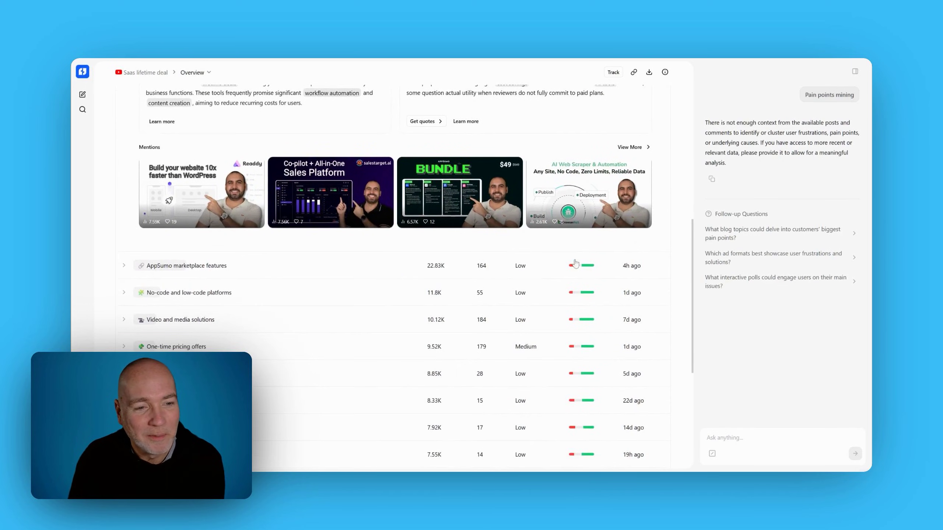
left_click(124, 265)
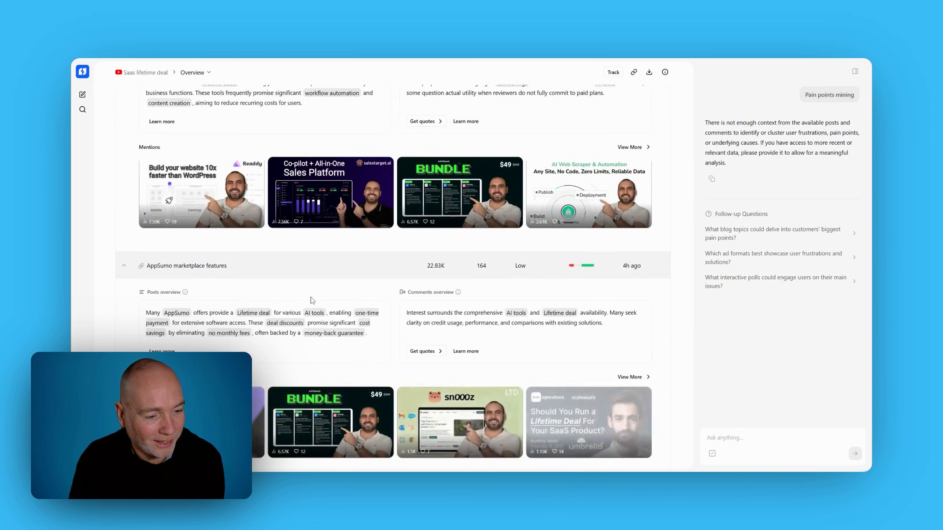
- Expand the No-code and low-code platforms and Video and media solutions topic rows
scroll(307, 297, "down", 2)
scroll(307, 297, "down", 2)
left_click(306, 349)
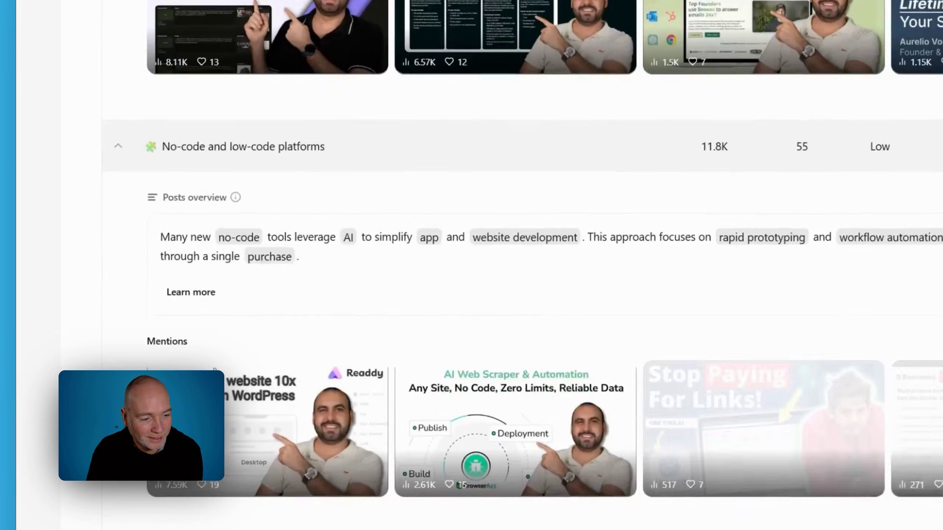
scroll(205, 330, "down", 2)
scroll(142, 340, "down", 4)
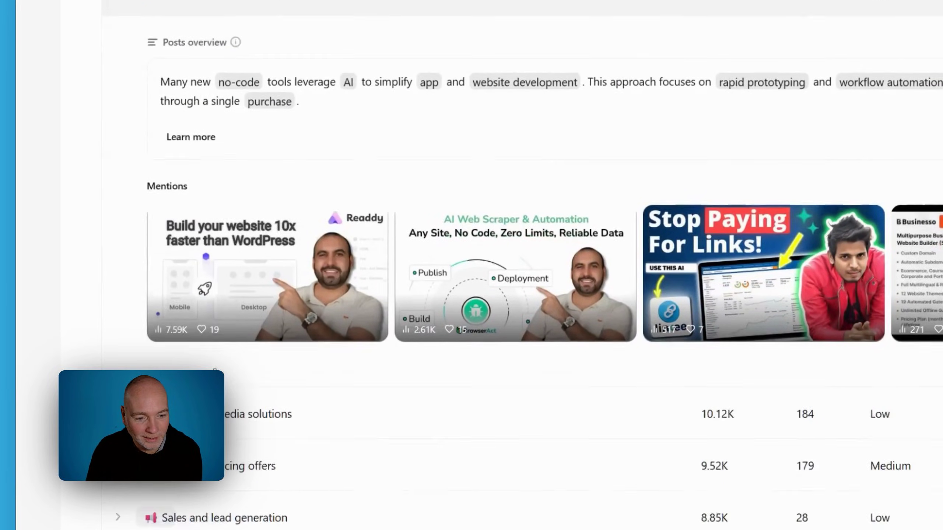
left_click(118, 329)
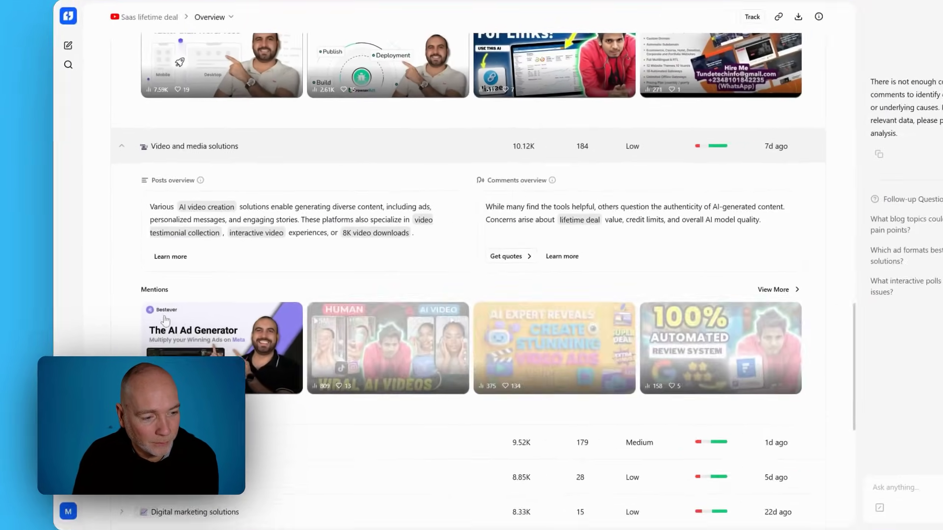
scroll(317, 323, "down", 2)
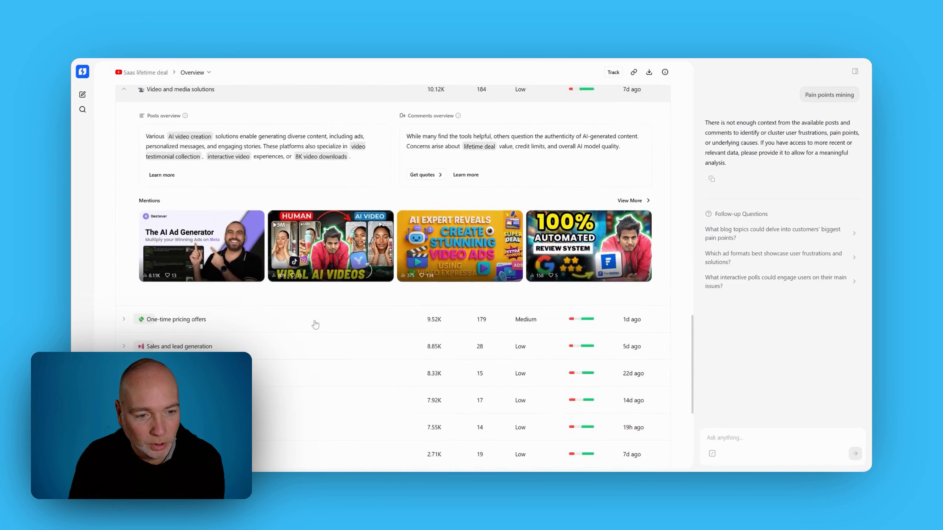
scroll(294, 323, "up", 5)
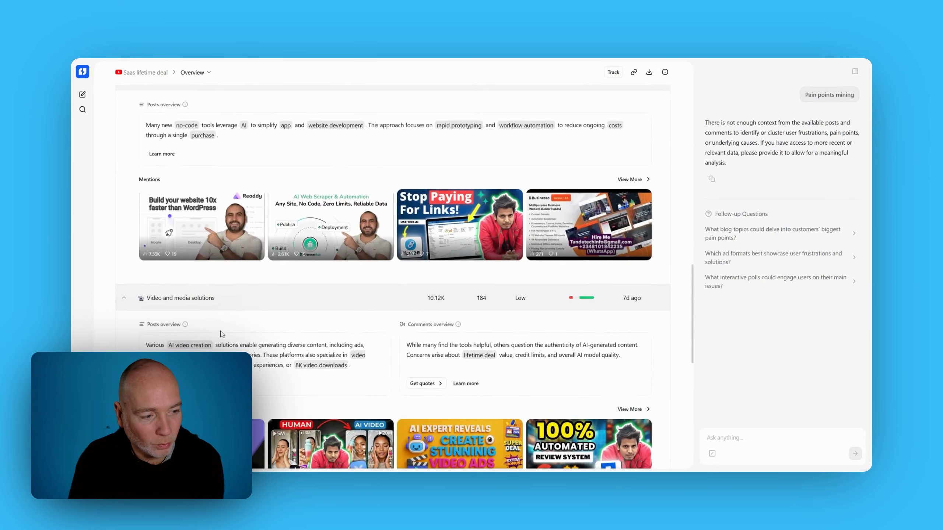
scroll(222, 334, "up", 10)
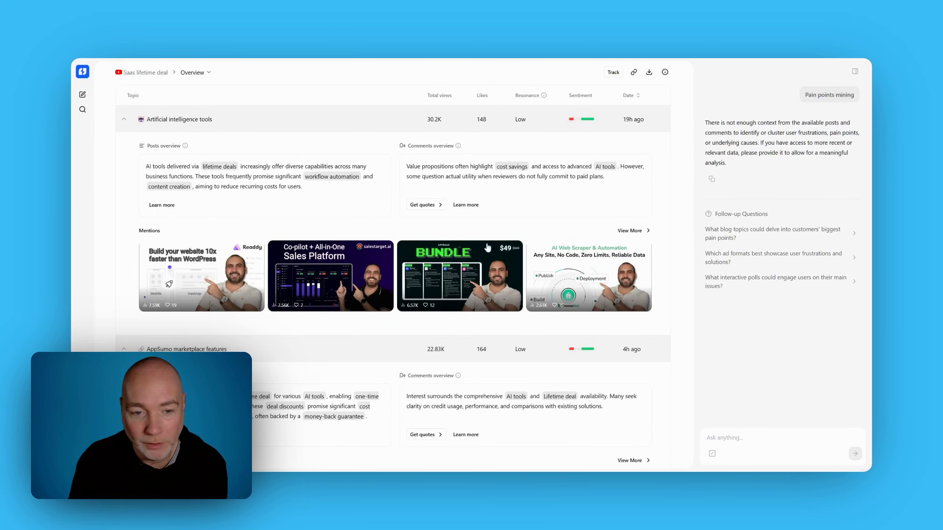
- Read the assistant's trend summary of lifetime-deal tool categories and buyers' top interests
scroll(491, 233, "up", 10)
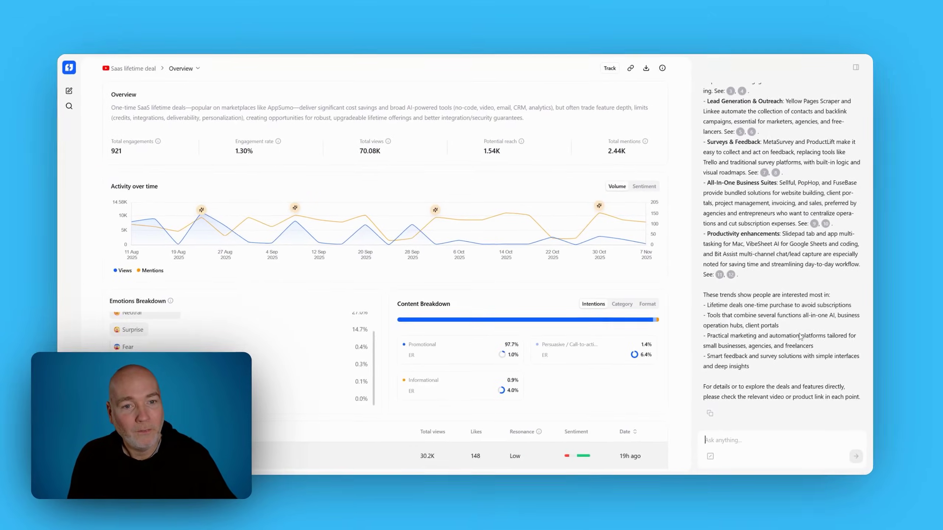
- Export the Saas lifetime deals research as a PDF and scroll through all its pages
scroll(782, 340, "up", 2)
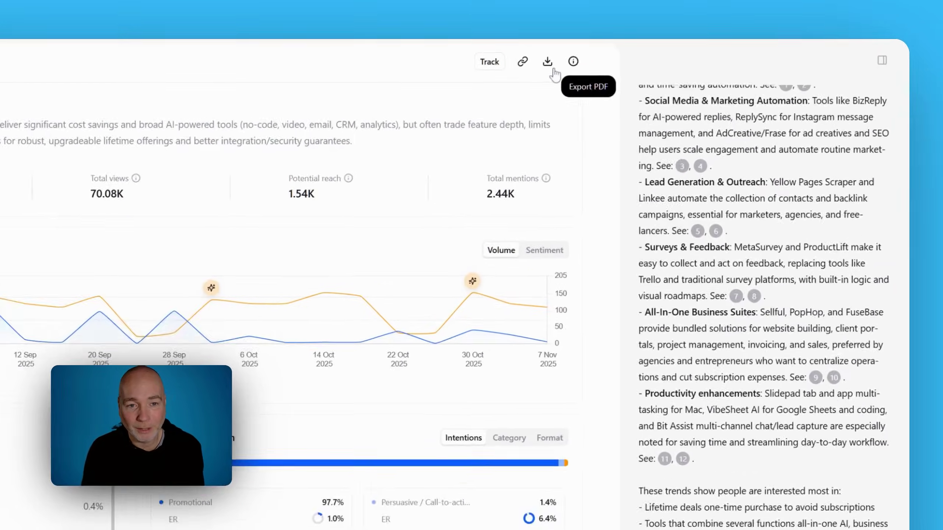
left_click(500, 57)
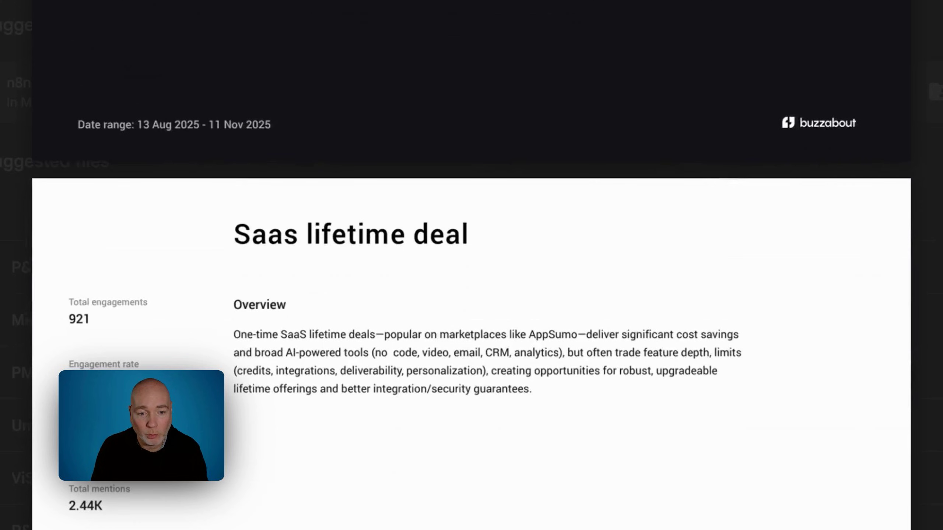
scroll(471, 260, "down", 5)
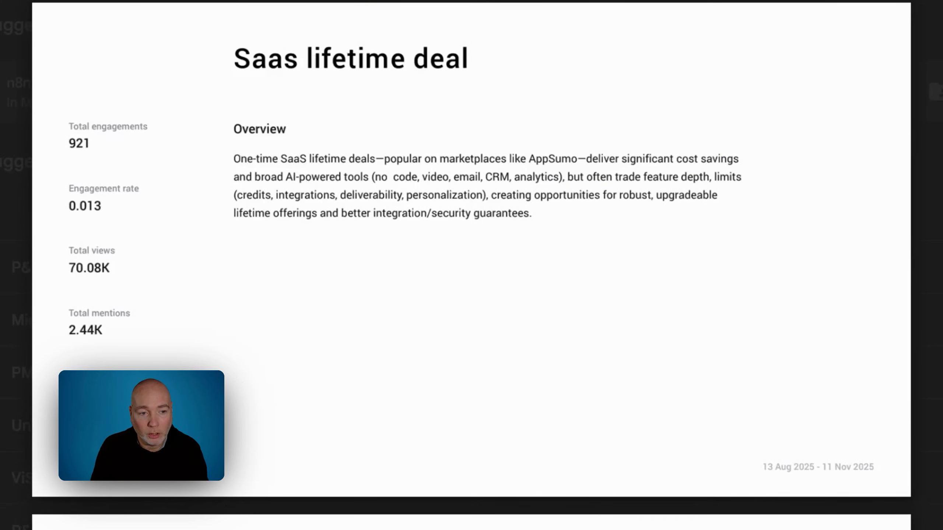
scroll(472, 260, "down", 18)
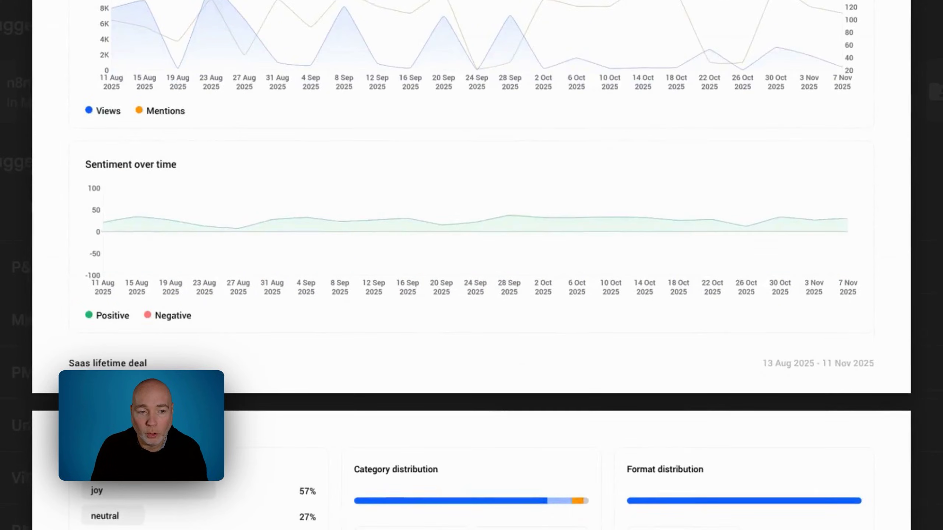
scroll(472, 260, "down", 20)
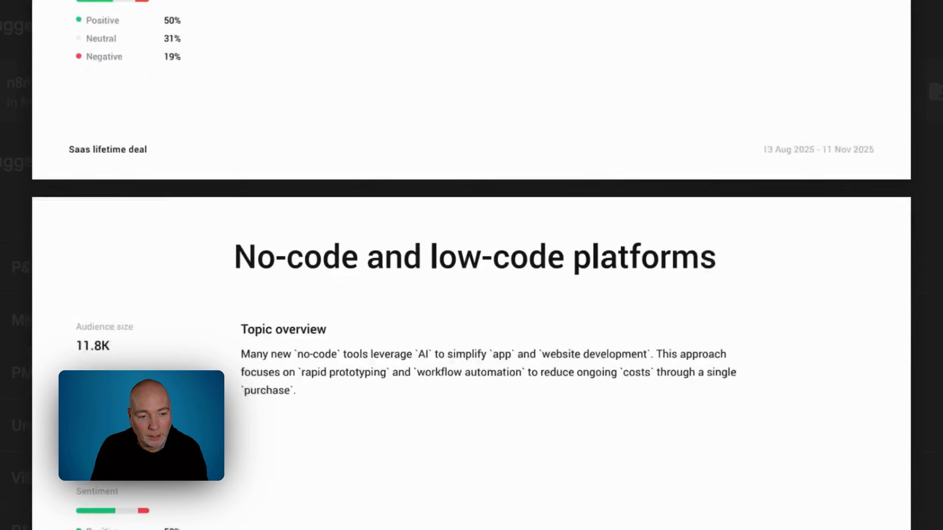
scroll(471, 260, "down", 13)
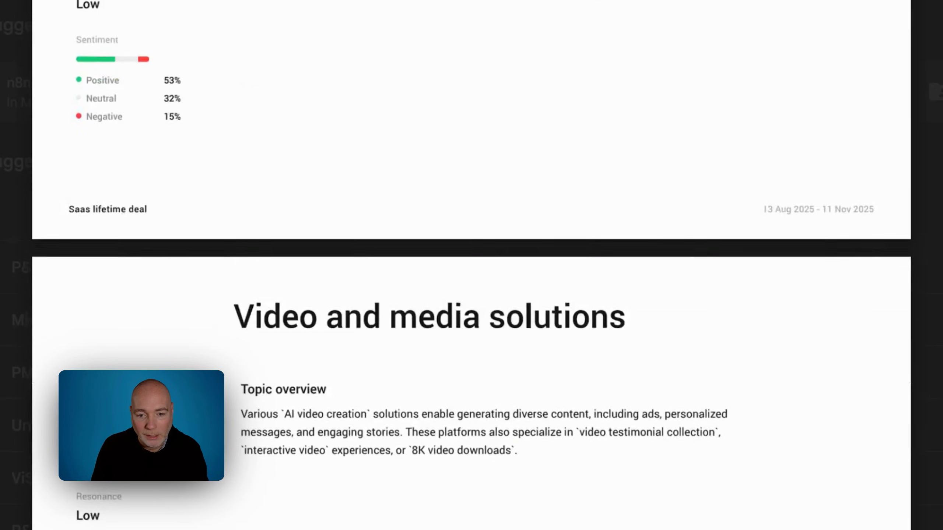
scroll(472, 260, "down", 20)
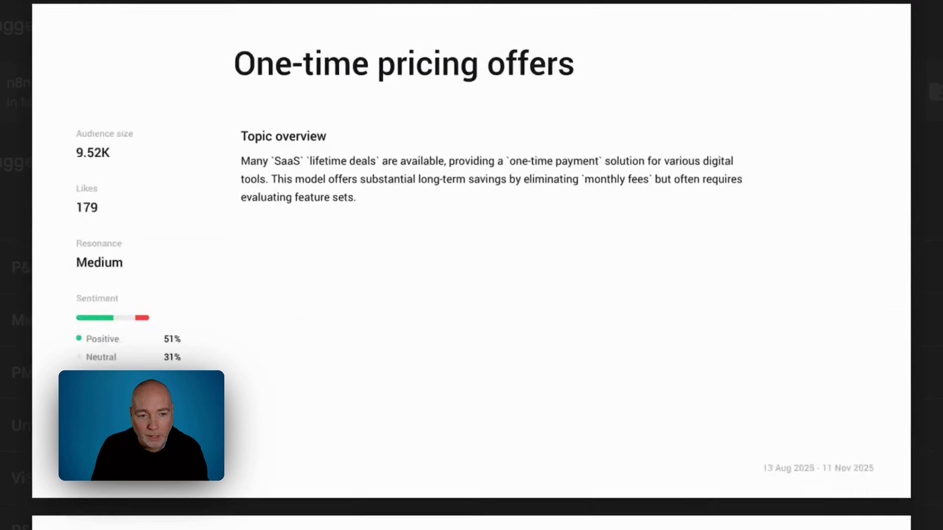
scroll(471, 260, "down", 20)
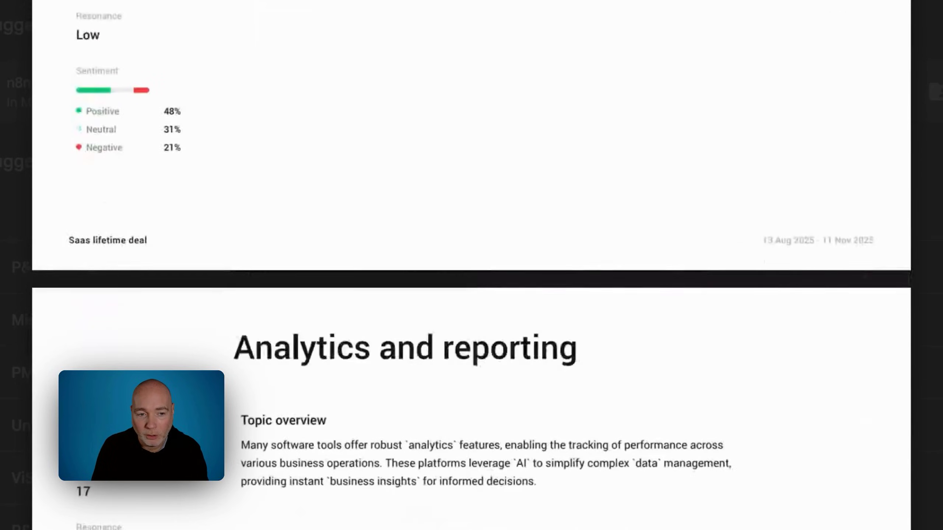
scroll(471, 260, "down", 20)
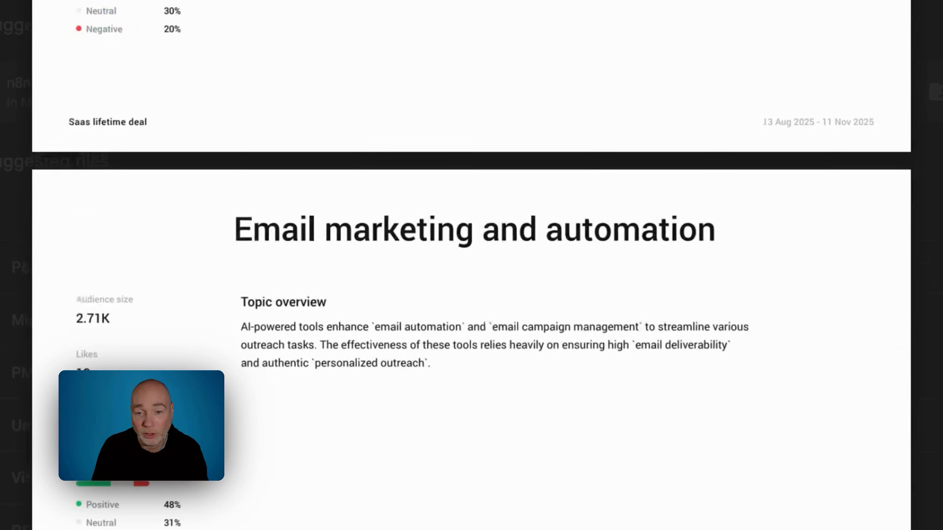
scroll(471, 260, "down", 18)
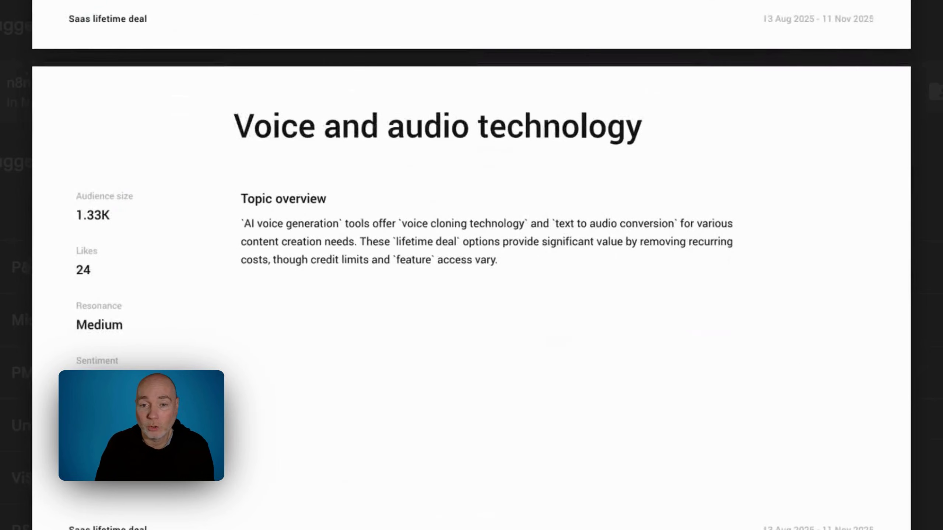
scroll(471, 260, "down", 10)
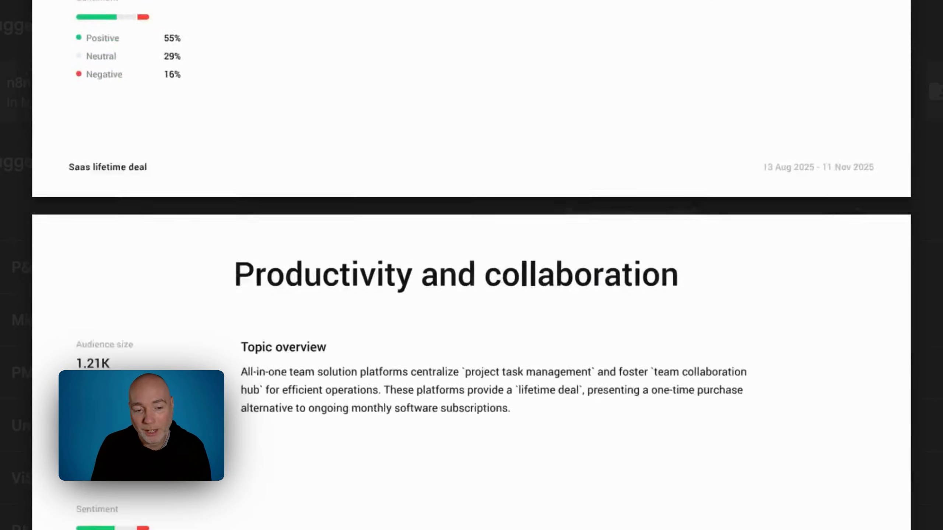
scroll(471, 259, "down", 17)
scroll(472, 260, "down", 20)
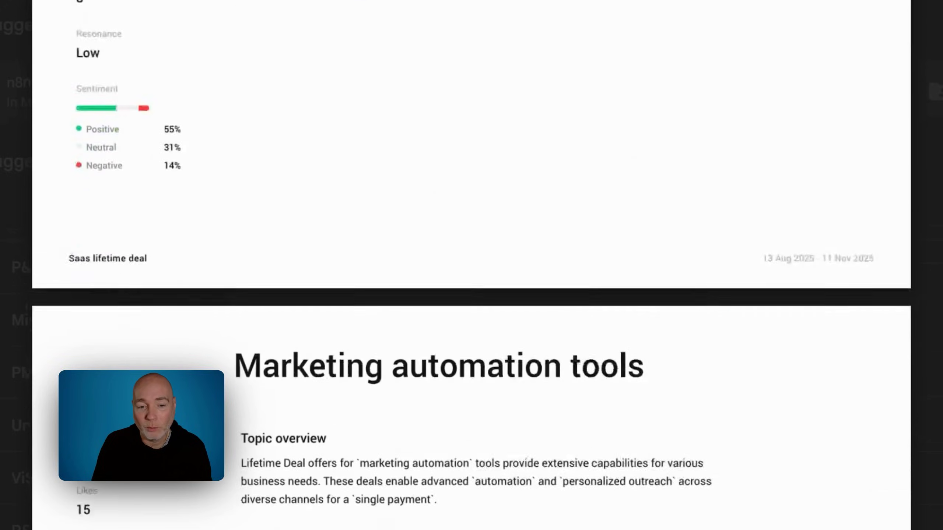
scroll(471, 260, "down", 20)
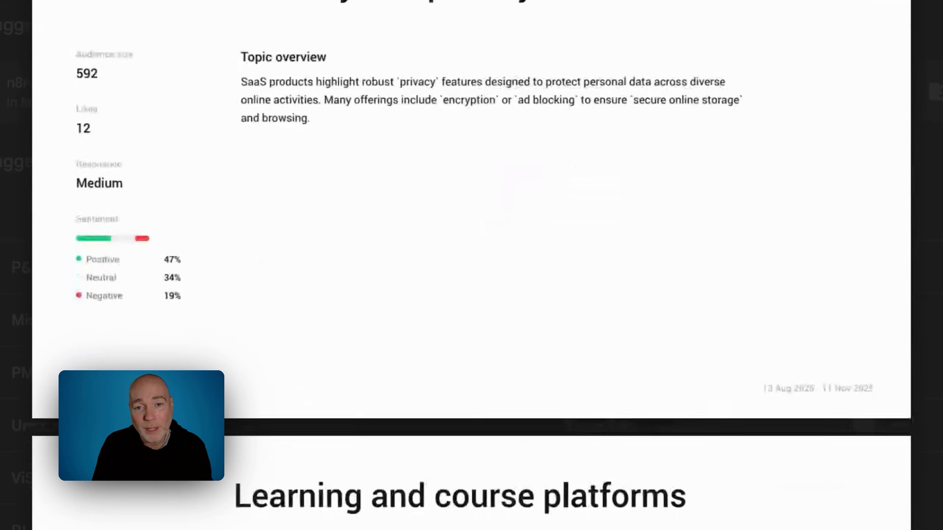
scroll(471, 260, "down", 20)
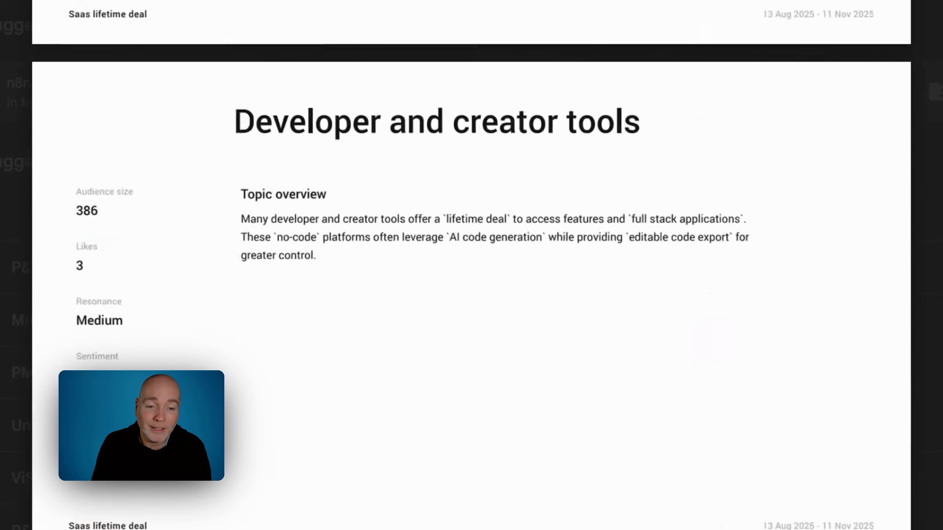
scroll(471, 260, "down", 1)
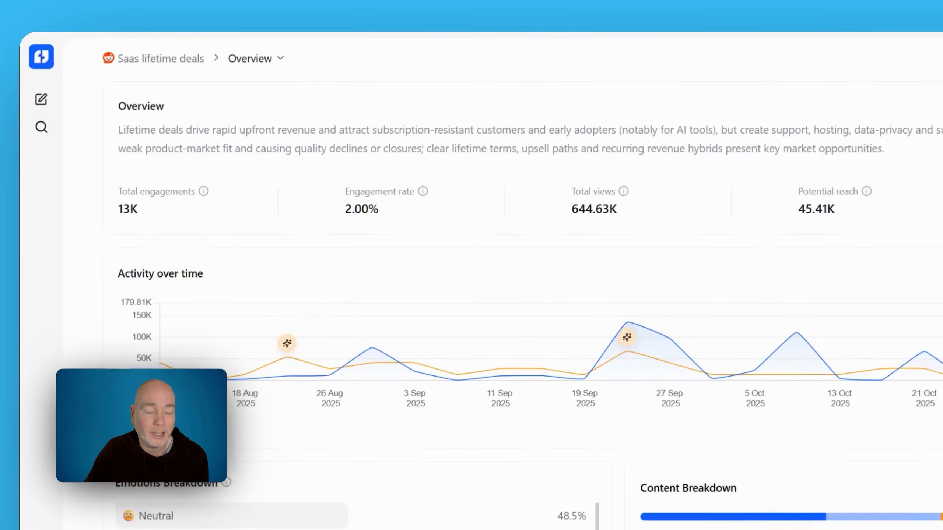
- Go through Mentions to the Saas lifetime deals Audience page, showing US-led demographics and four personas
left_click(201, 73)
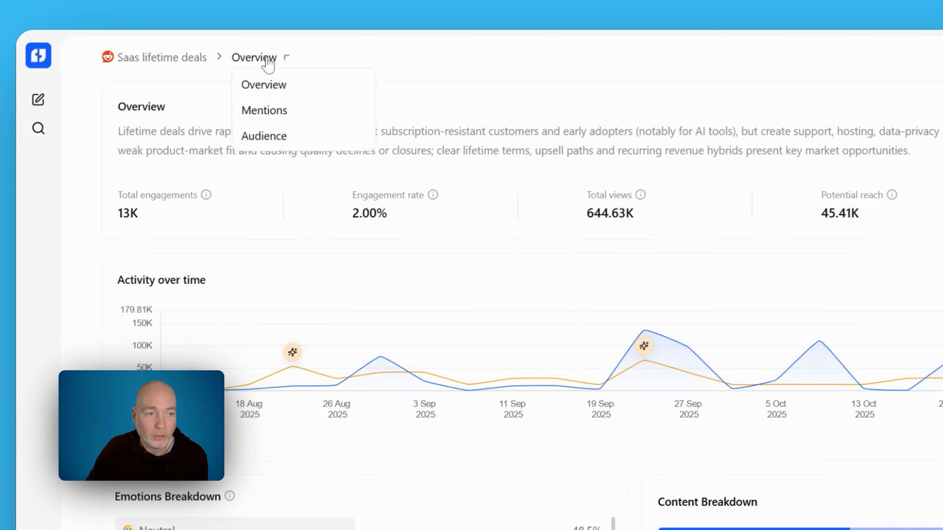
left_click(275, 111)
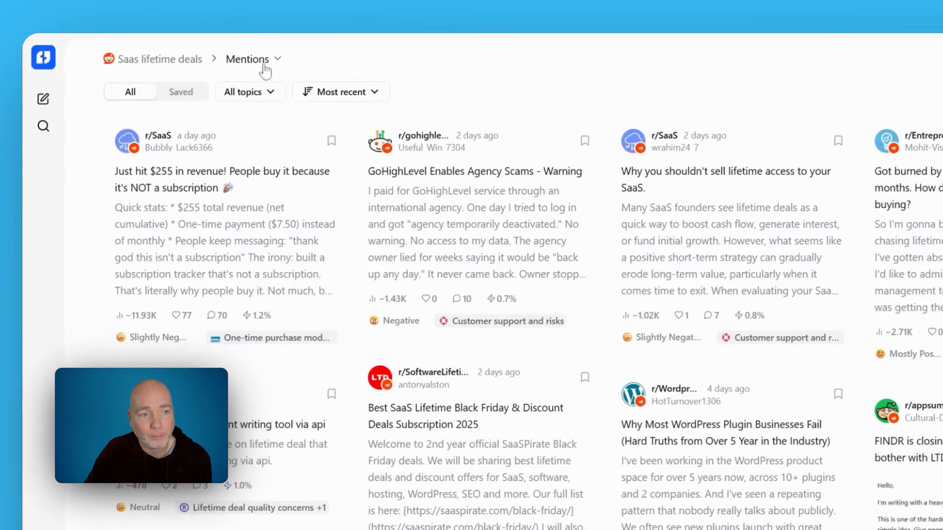
left_click(197, 72)
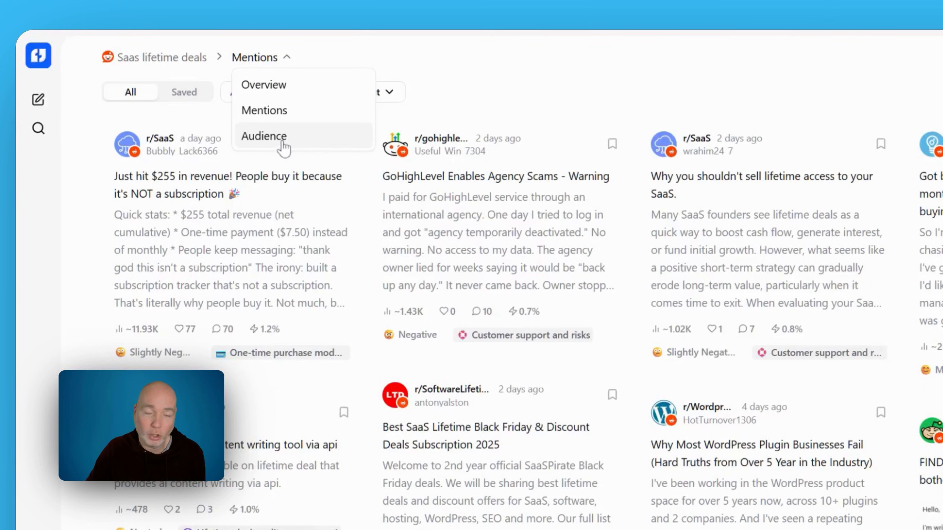
left_click(282, 143)
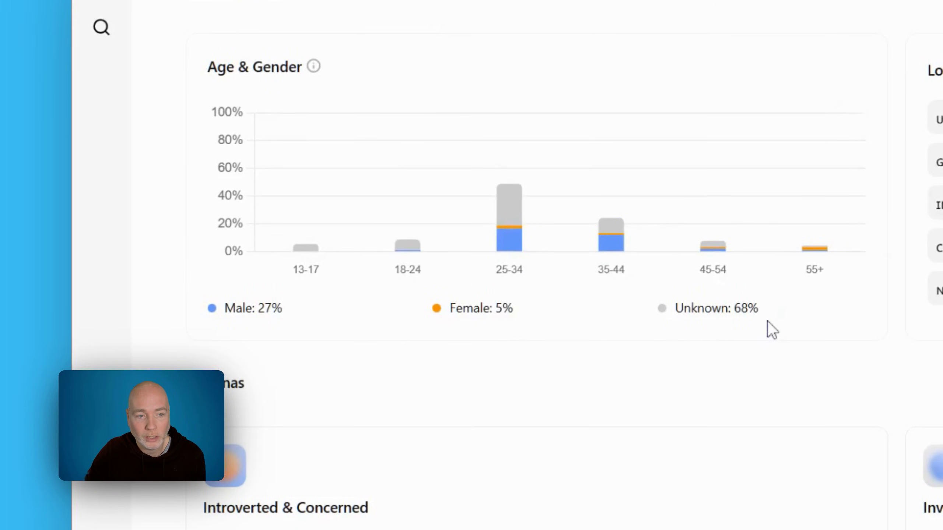
mouse_move(183, 182)
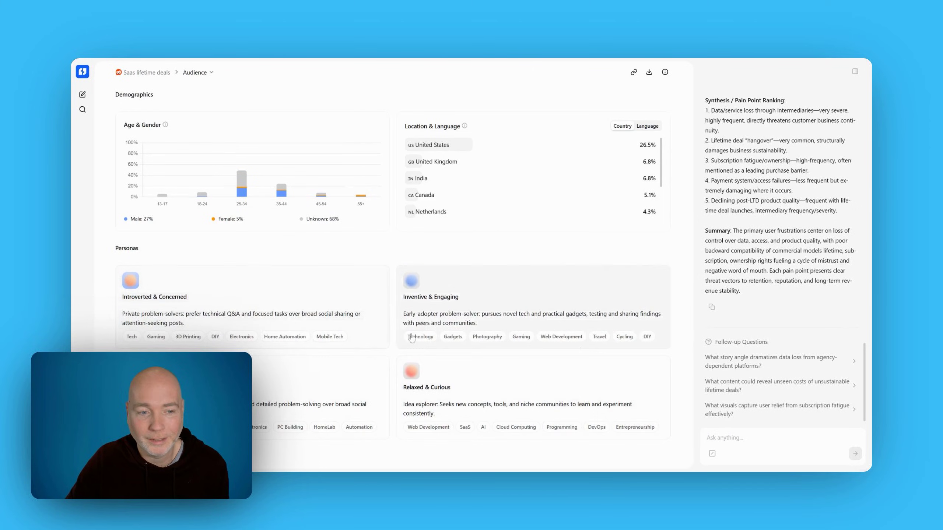
- Open the Introverted & Concerned persona and review its OCEAN, demographics and interests tabs
left_click(232, 297)
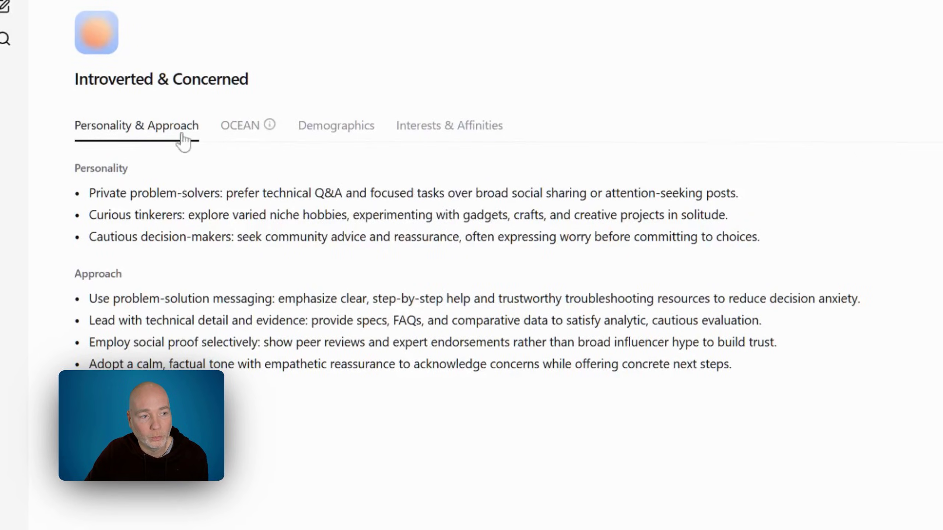
left_click(256, 128)
left_click(343, 130)
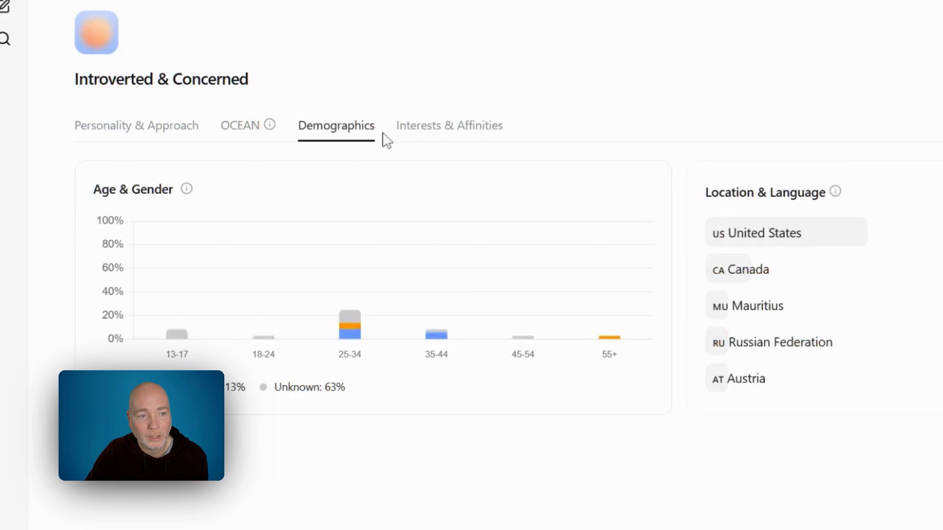
left_click(464, 126)
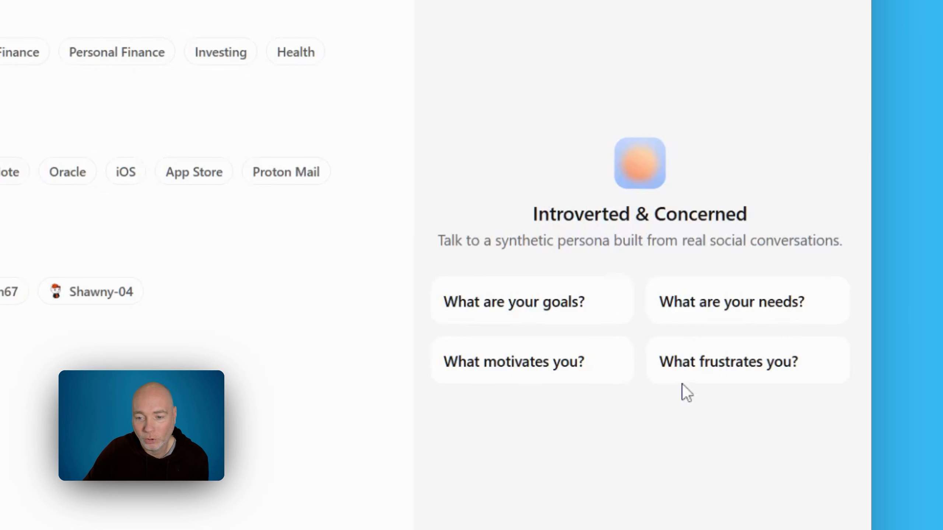
- Ask the persona 'What frustrates you?', switch to Inventive & Engaging, then show the AI skills from Overview
left_click(691, 363)
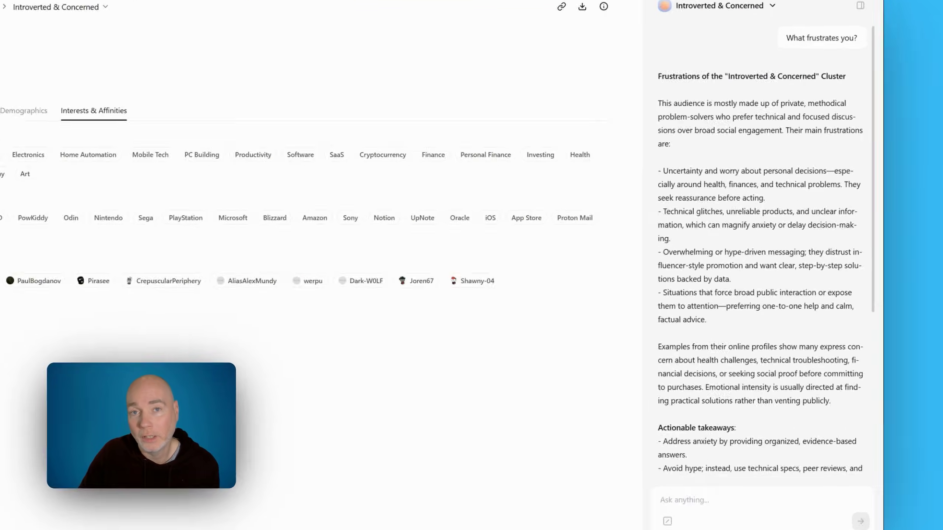
scroll(695, 76, "down", 9)
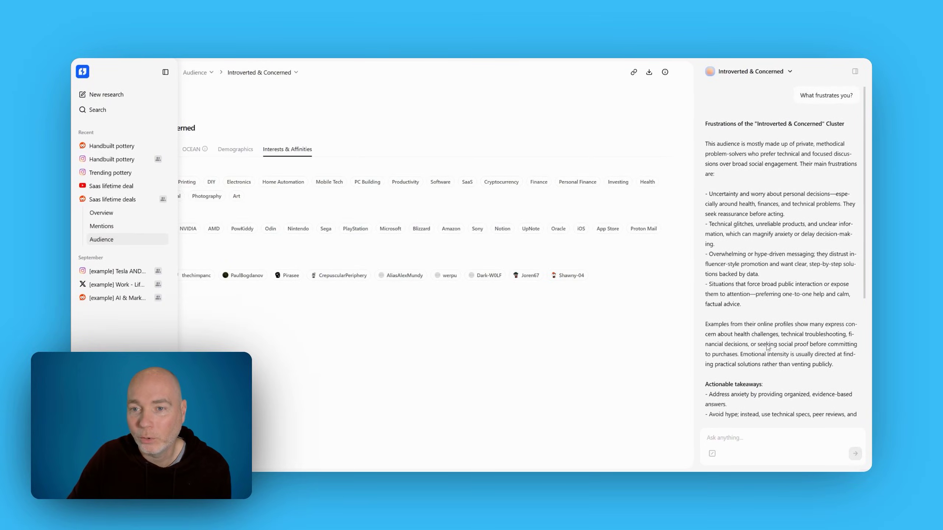
left_click(753, 71)
left_click(744, 107)
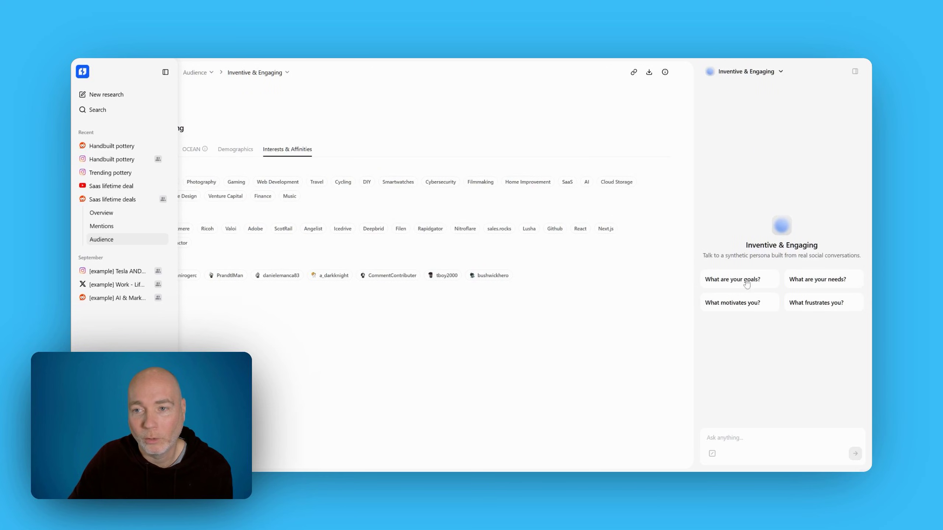
left_click(113, 214)
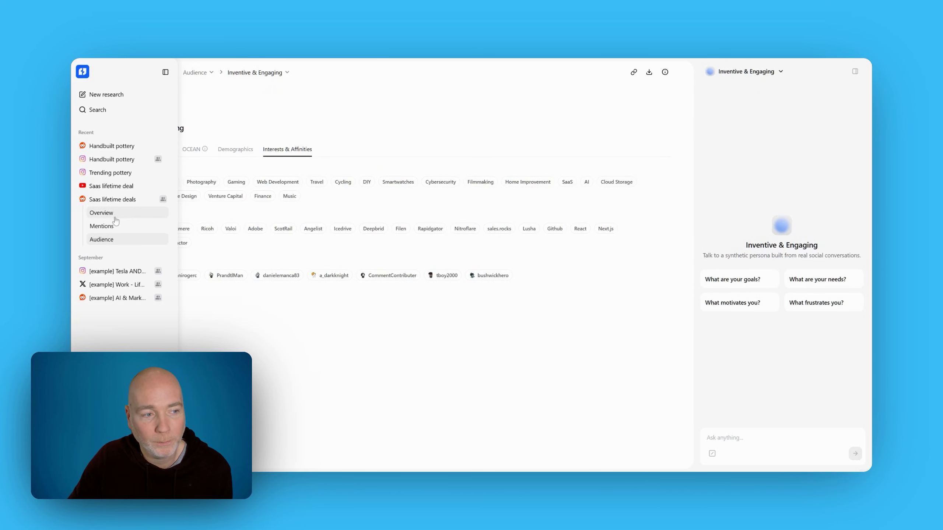
left_click(711, 454)
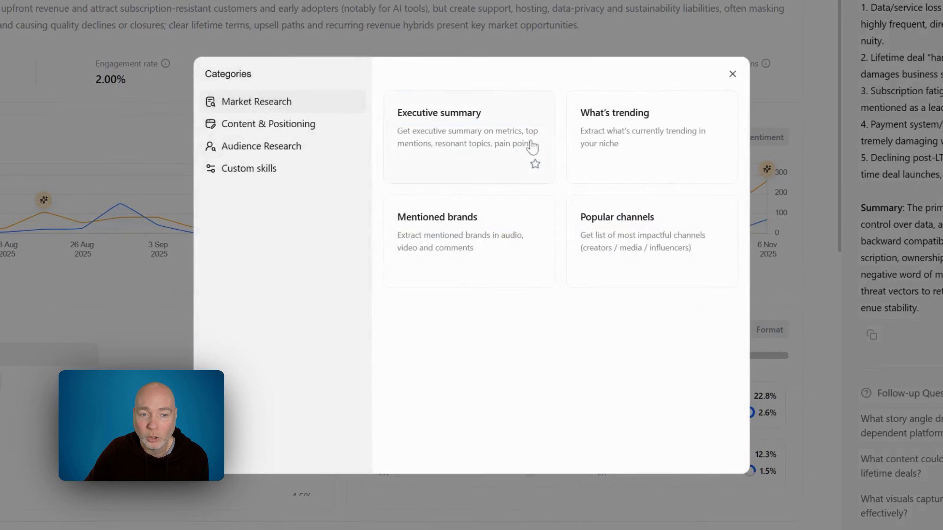
- Browse the Custom skills, Market Research, Content & Positioning and Audience Research skill categories
left_click(273, 173)
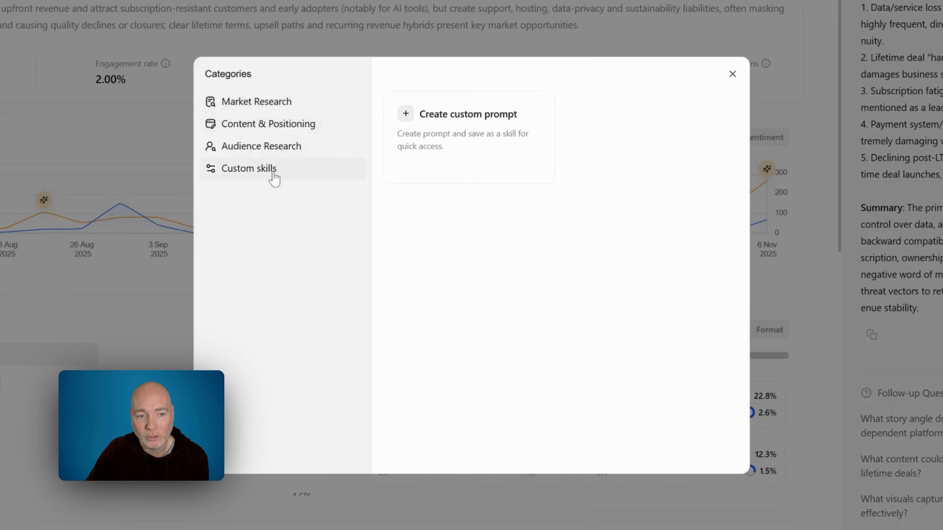
left_click(268, 109)
left_click(235, 132)
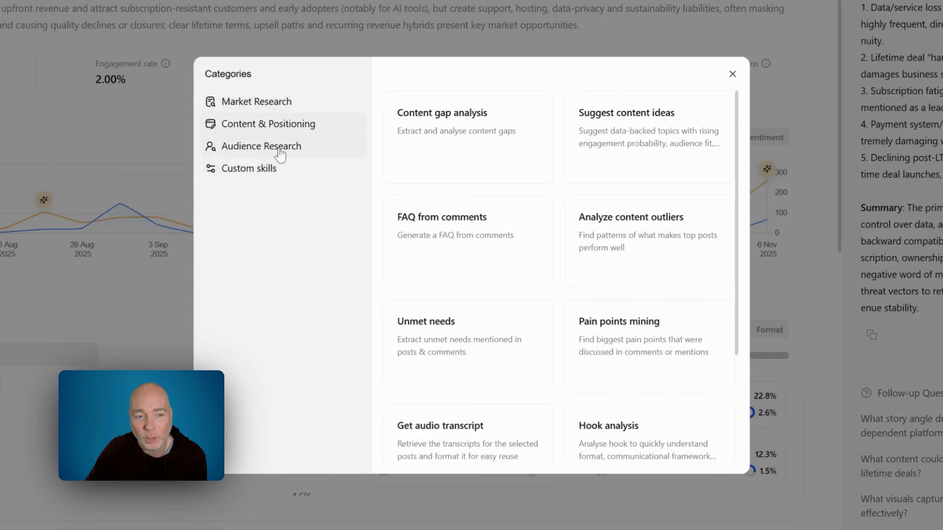
scroll(603, 181, "down", 4)
scroll(594, 190, "up", 4)
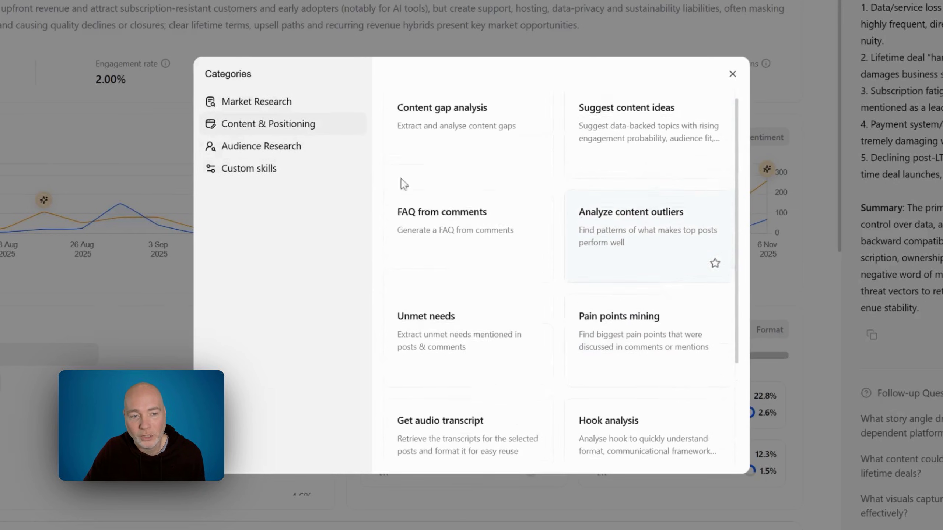
left_click(252, 147)
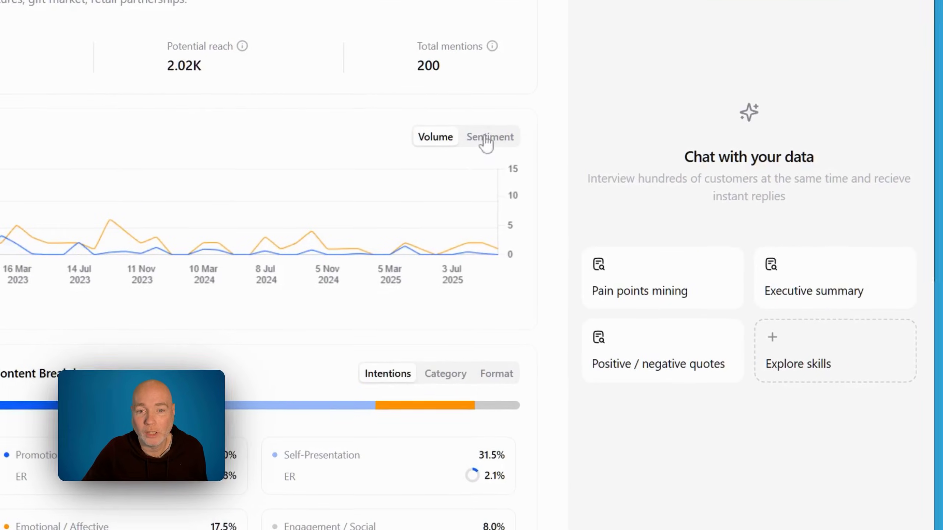
- Toggle the Instagram activity chart to Sentiment and back to Volume, and expand Seasonal celebrations
left_click(646, 203)
left_click(432, 136)
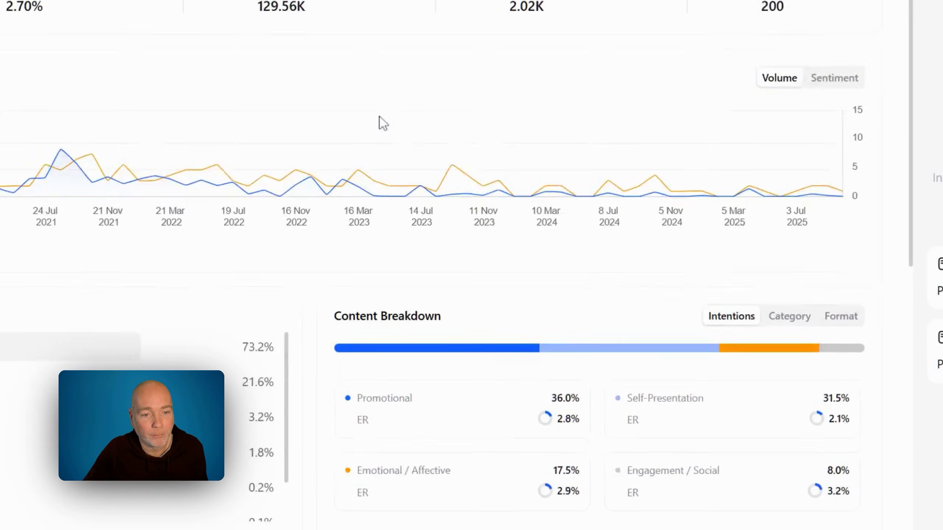
scroll(382, 123, "down", 3)
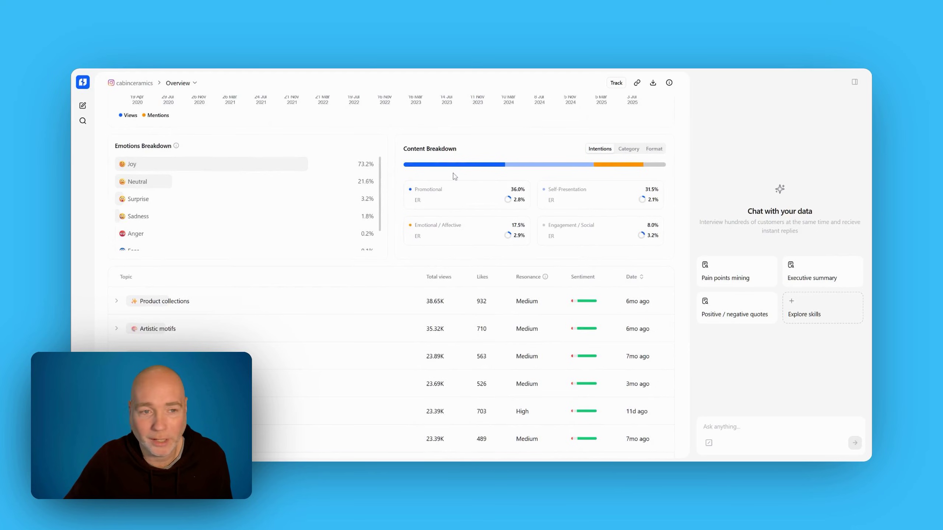
scroll(455, 177, "down", 3)
mouse_move(527, 154)
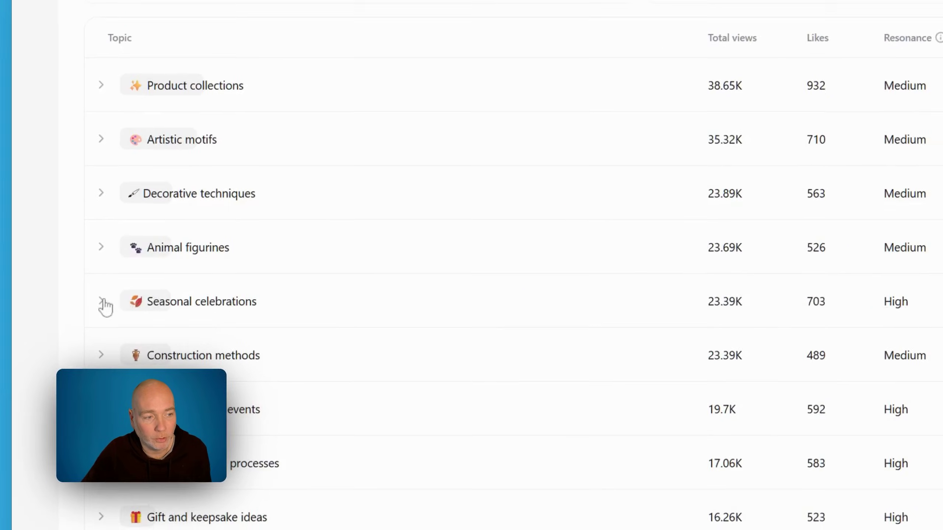
left_click(103, 301)
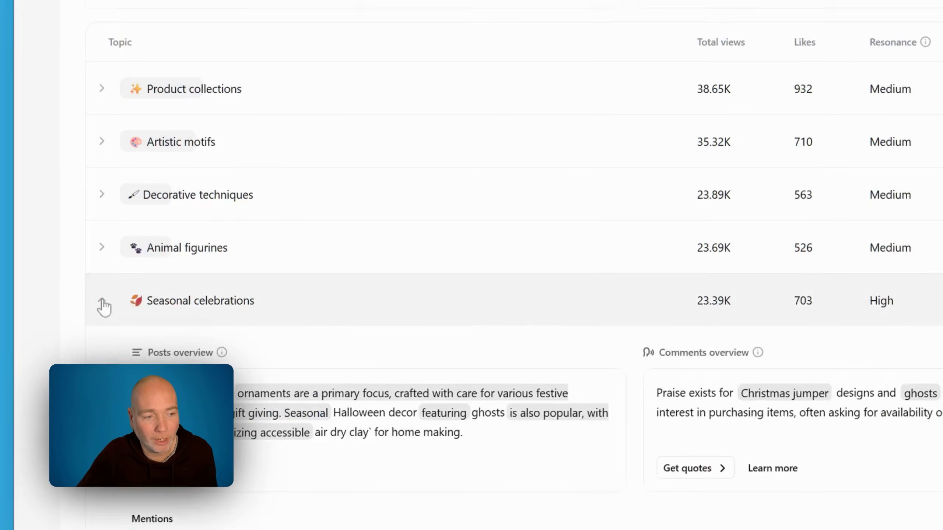
- Open the Instagram account's mentions feed, then go to its Audience page
scroll(172, 275, "down", 2)
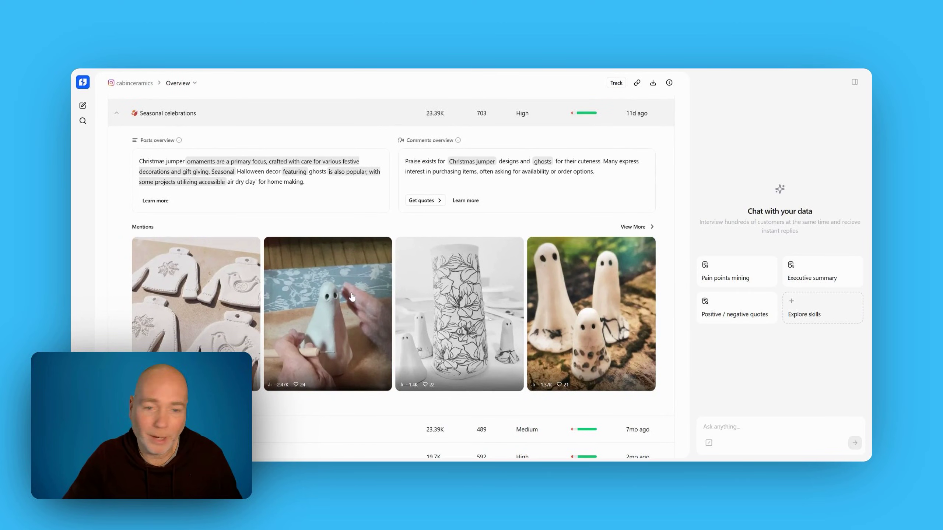
scroll(391, 247, "down", 2)
left_click(390, 247)
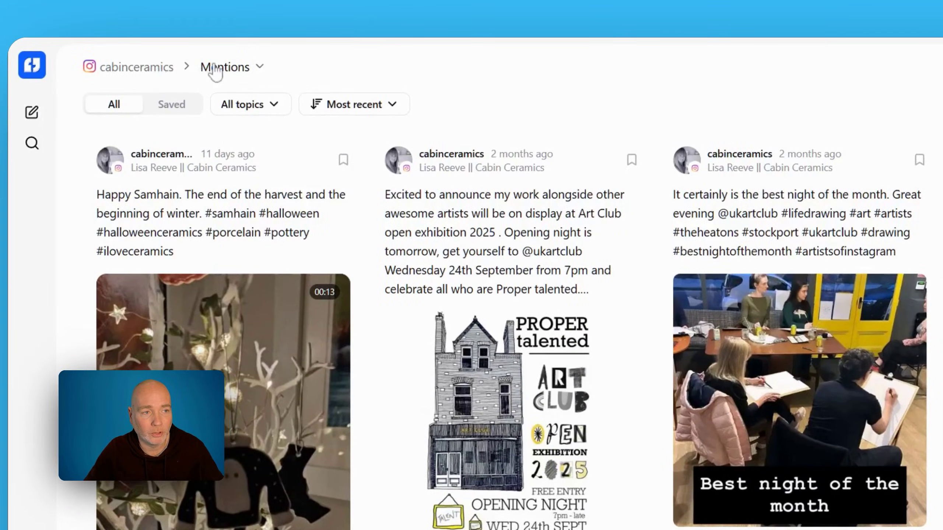
left_click(181, 84)
left_click(238, 154)
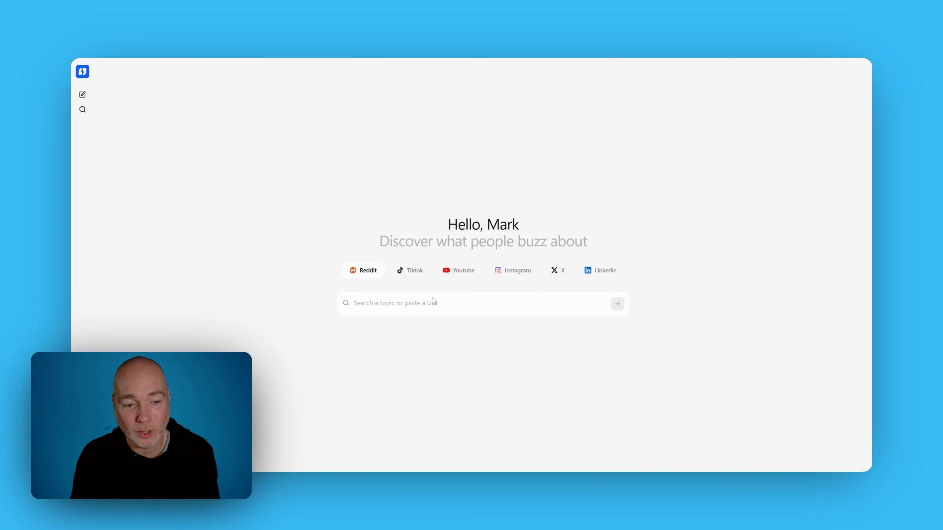
- Reopen the YouTube 'Saas lifetime deal' report from Recent and scroll through its topic table
mouse_move(85, 101)
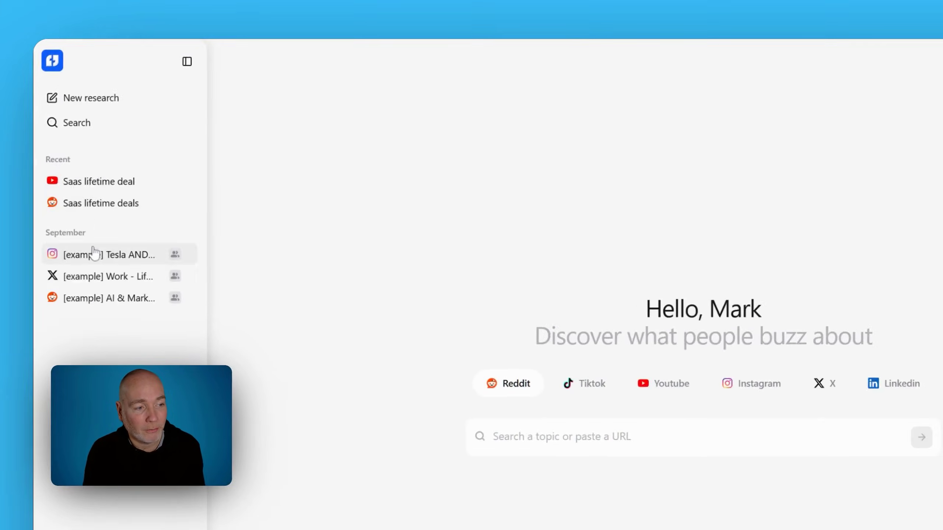
left_click(99, 202)
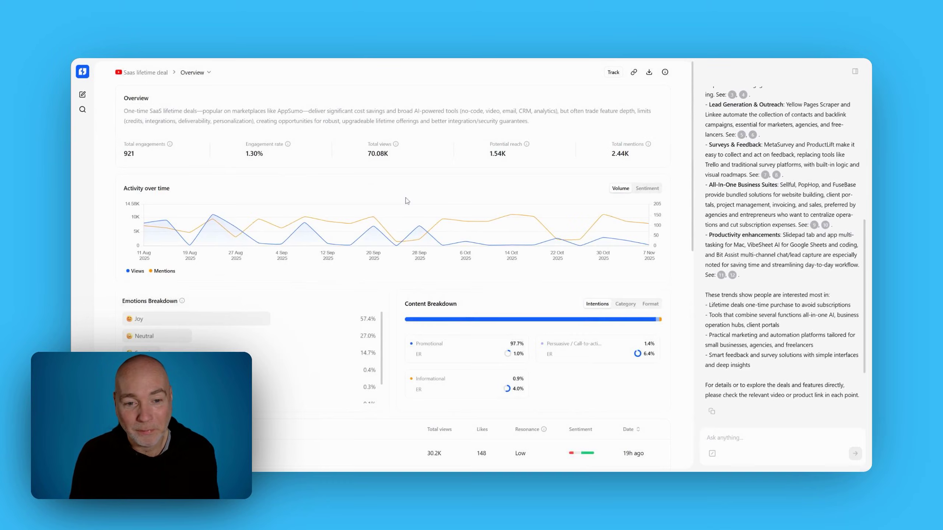
scroll(410, 213, "down", 8)
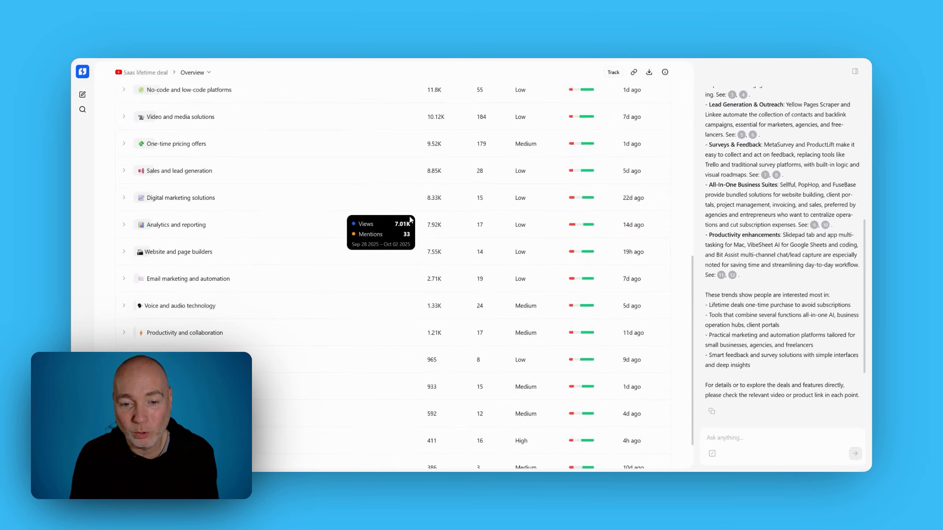
scroll(410, 220, "up", 8)
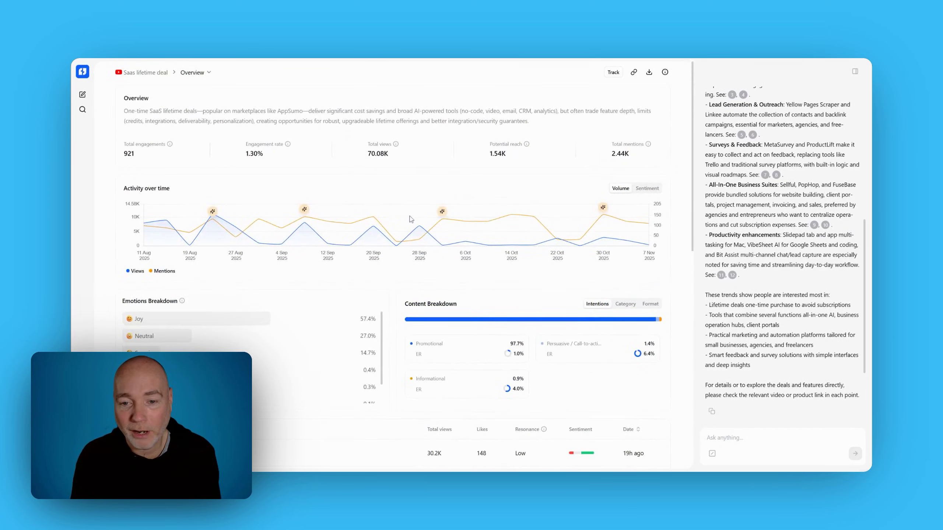